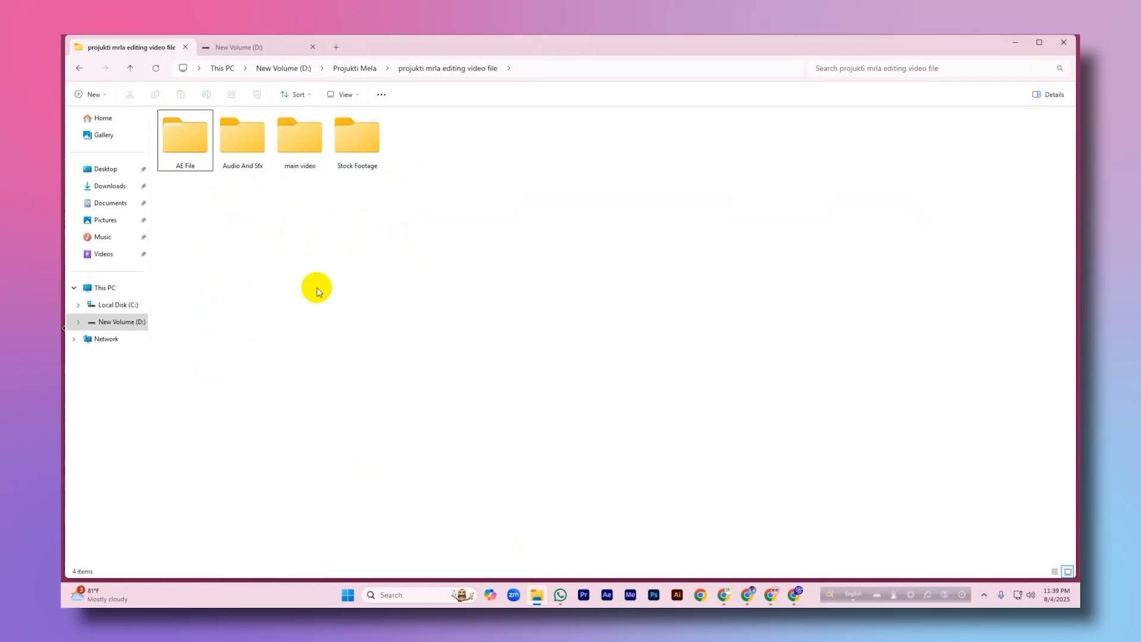
# Look through the AE File and Stock Footage folders, returning to the main project folder each time.
pyautogui.doubleClick(178, 152)
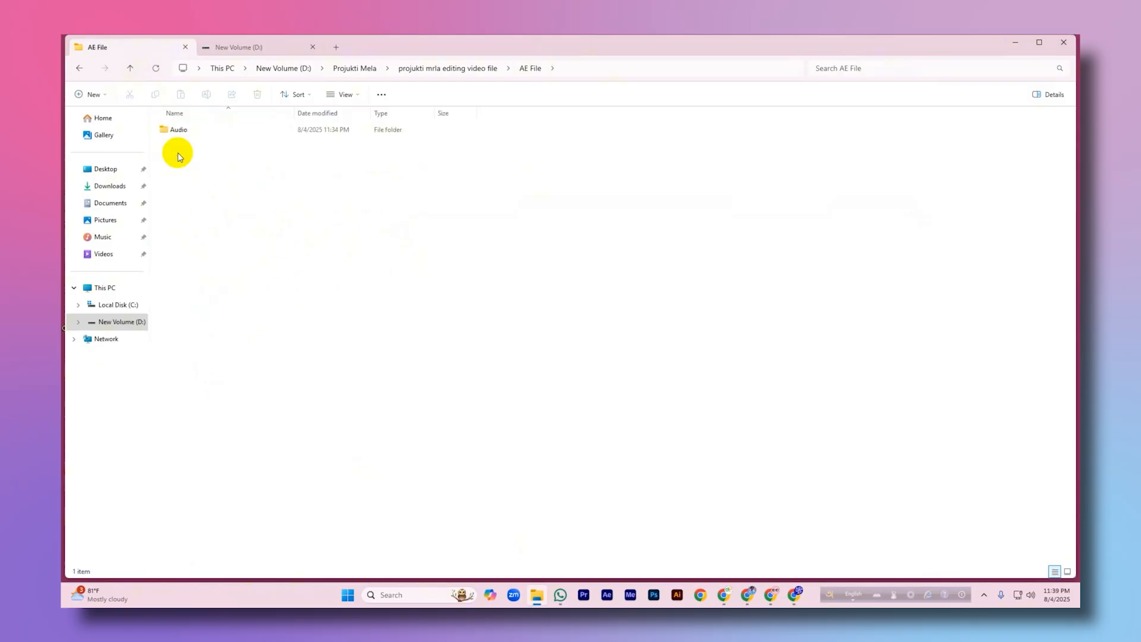
pyautogui.click(131, 68)
pyautogui.moveTo(388, 242); pyautogui.dragTo(192, 148)
pyautogui.click(366, 270)
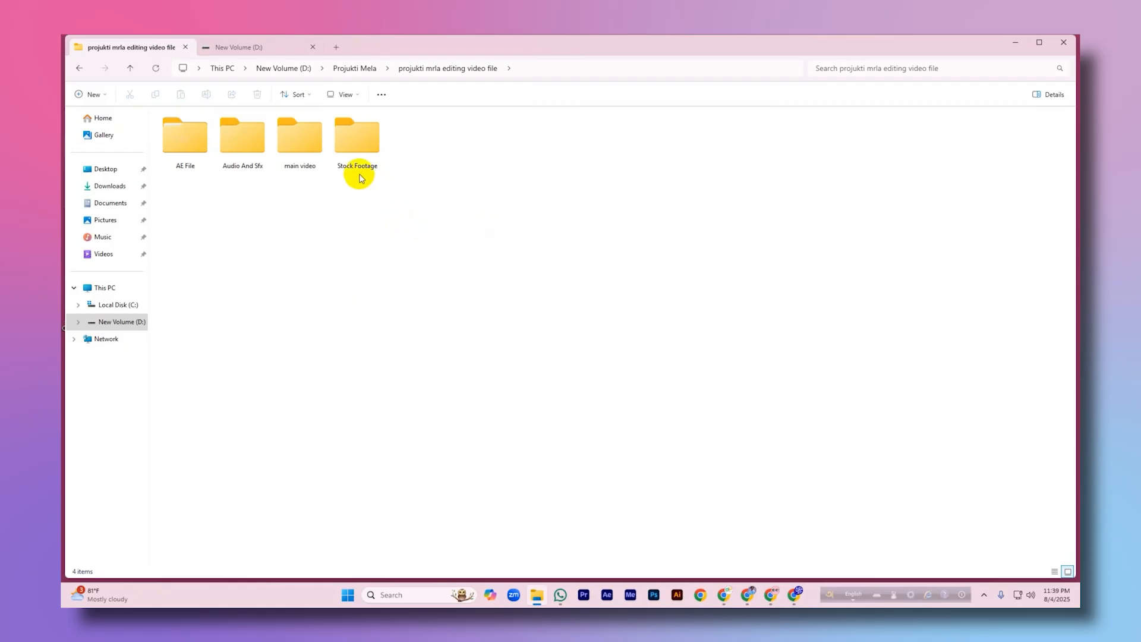
pyautogui.doubleClick(358, 151)
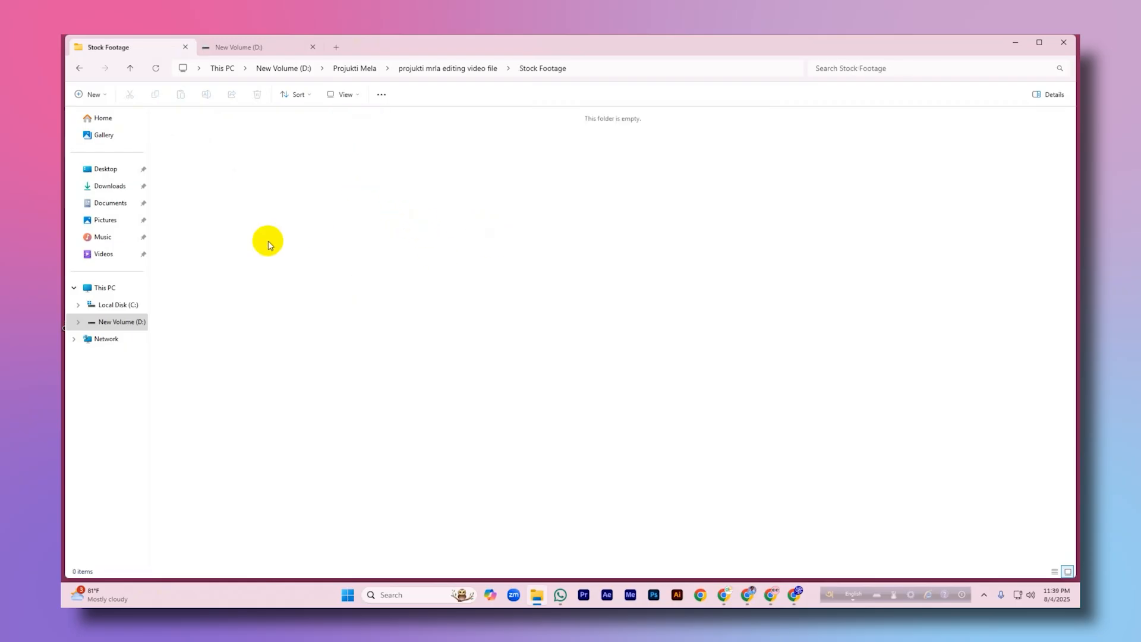
pyautogui.click(131, 68)
pyautogui.click(734, 522)
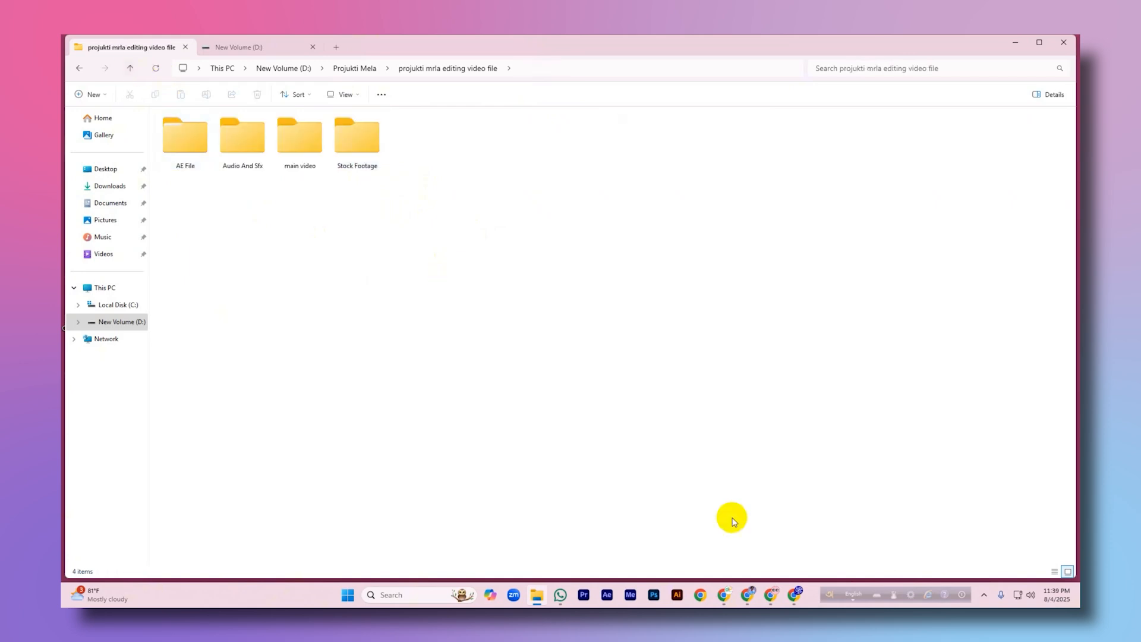
# Switch to the Canva design, preview the gradient background video near its start, and open the download options.
pyautogui.click(724, 594)
pyautogui.click(790, 367)
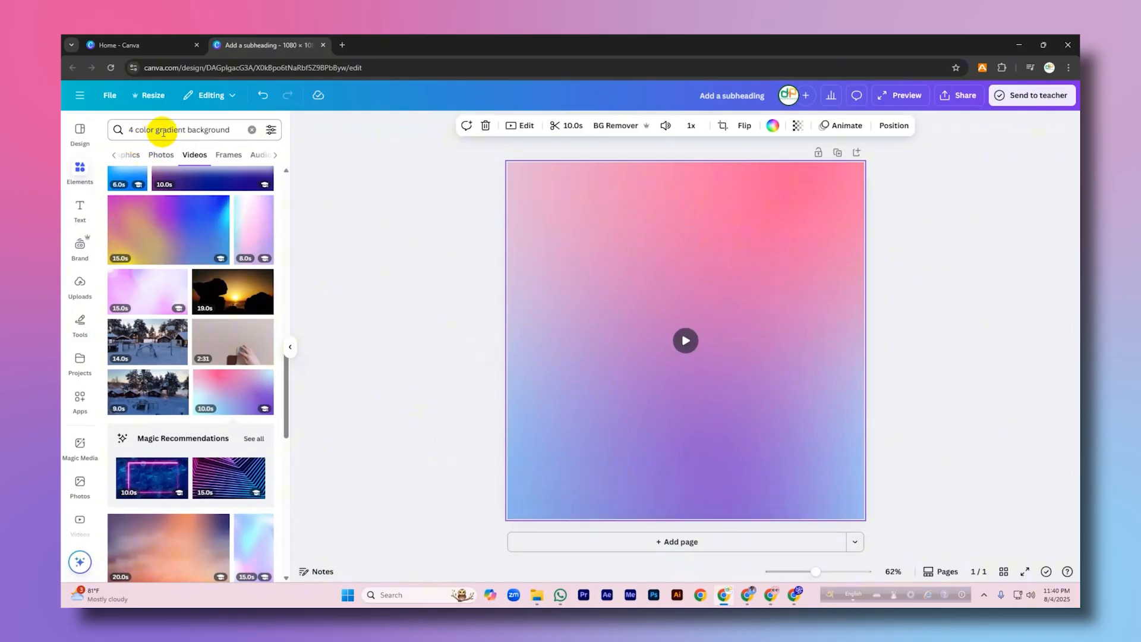
pyautogui.click(686, 340)
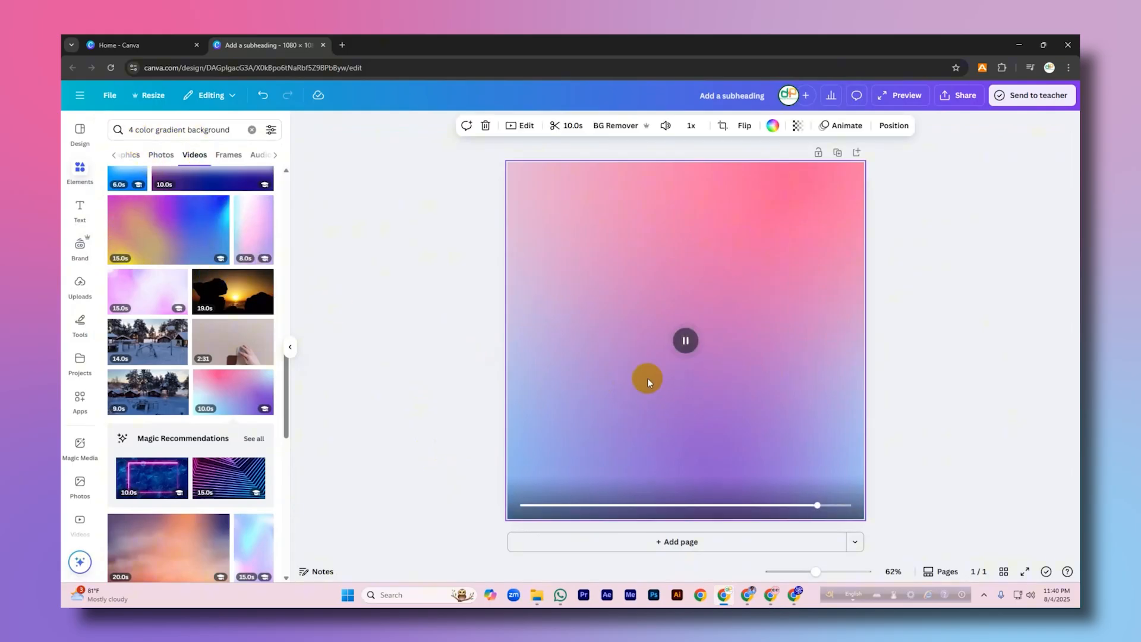
pyautogui.click(528, 504)
pyautogui.click(686, 340)
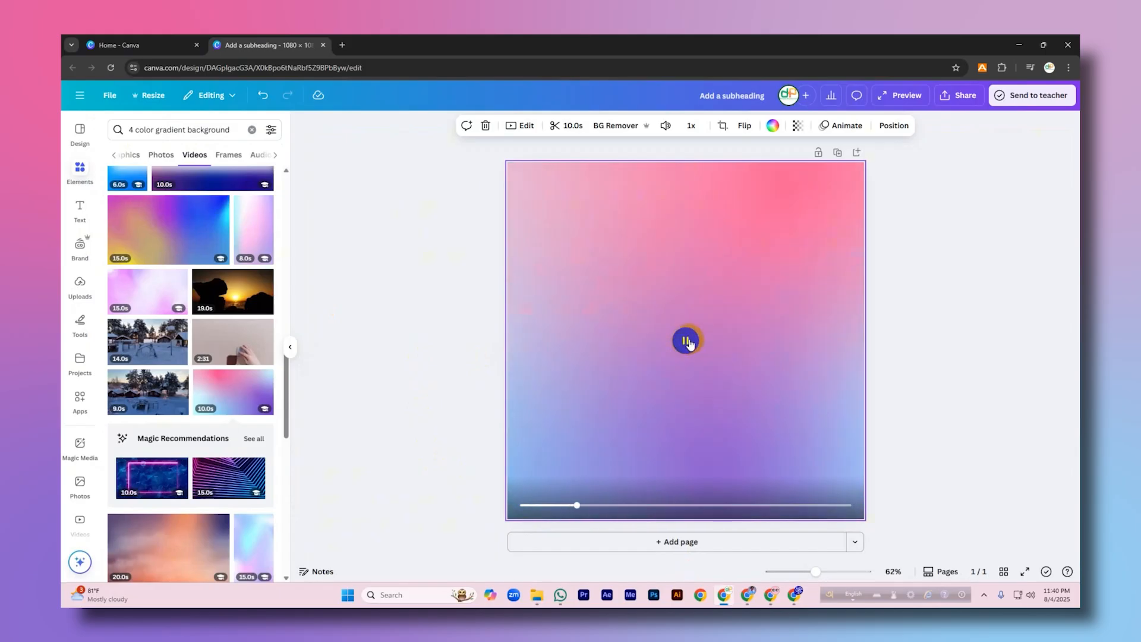
pyautogui.click(687, 341)
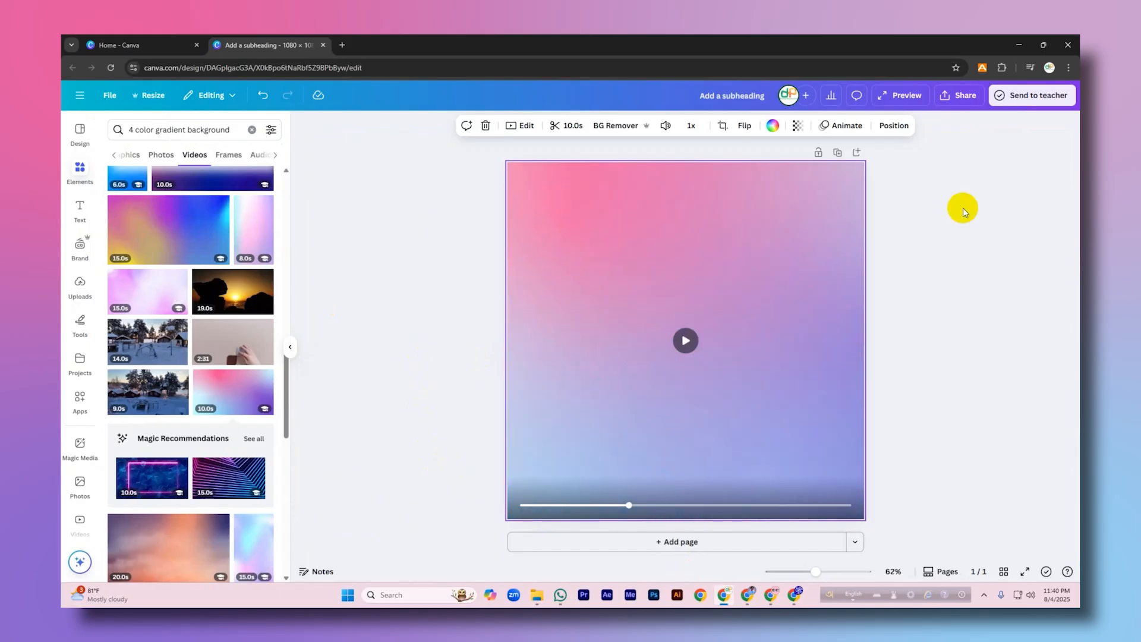
pyautogui.click(955, 96)
pyautogui.click(889, 306)
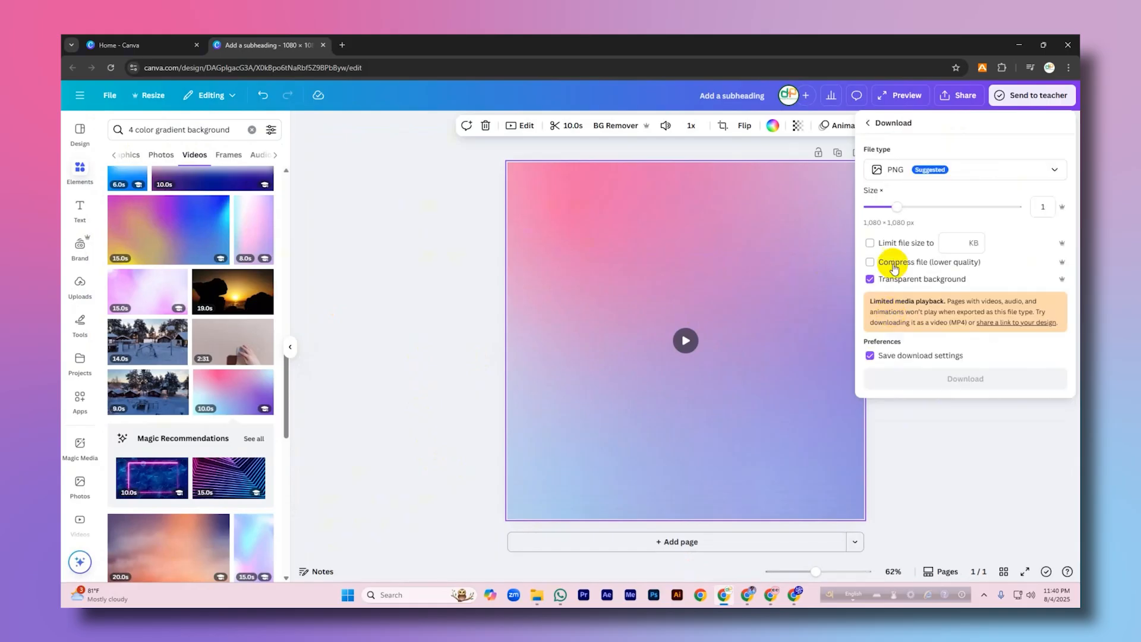
# Set Chrome's download location to the Stock Footage folder inside projukti mrla editing video file, and close the settings.
pyautogui.click(1070, 73)
pyautogui.click(980, 436)
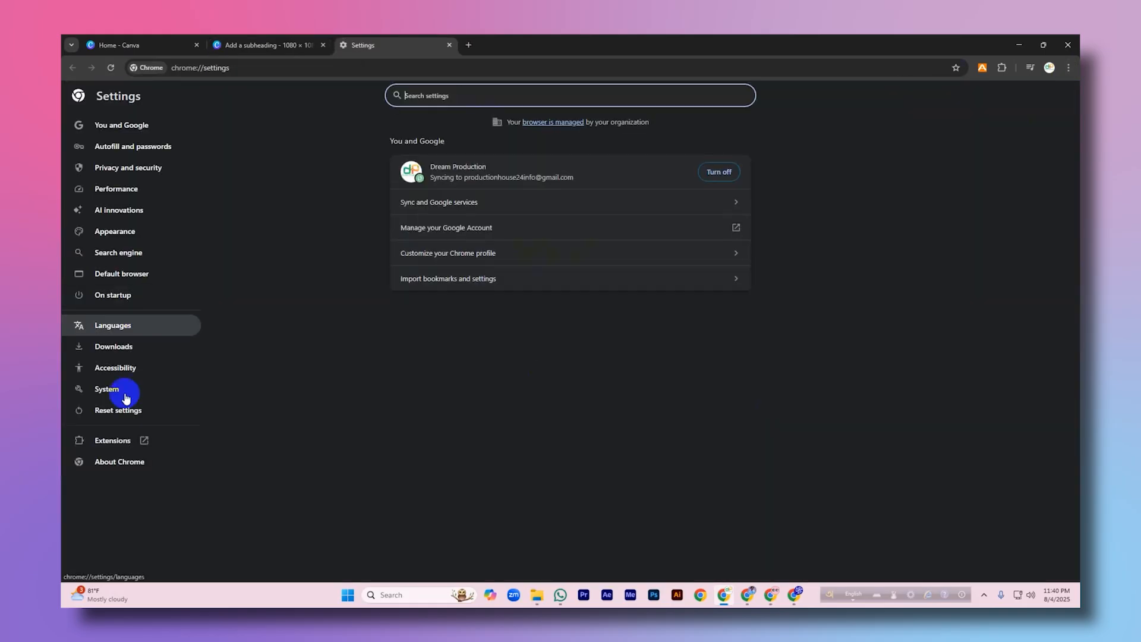
pyautogui.click(109, 350)
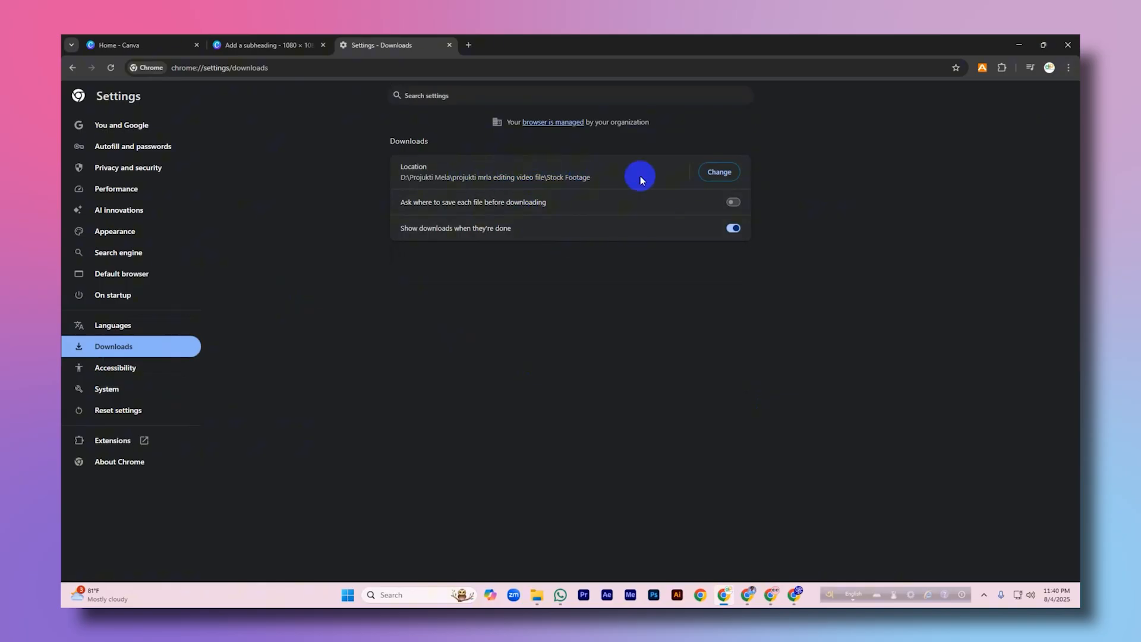
pyautogui.click(719, 172)
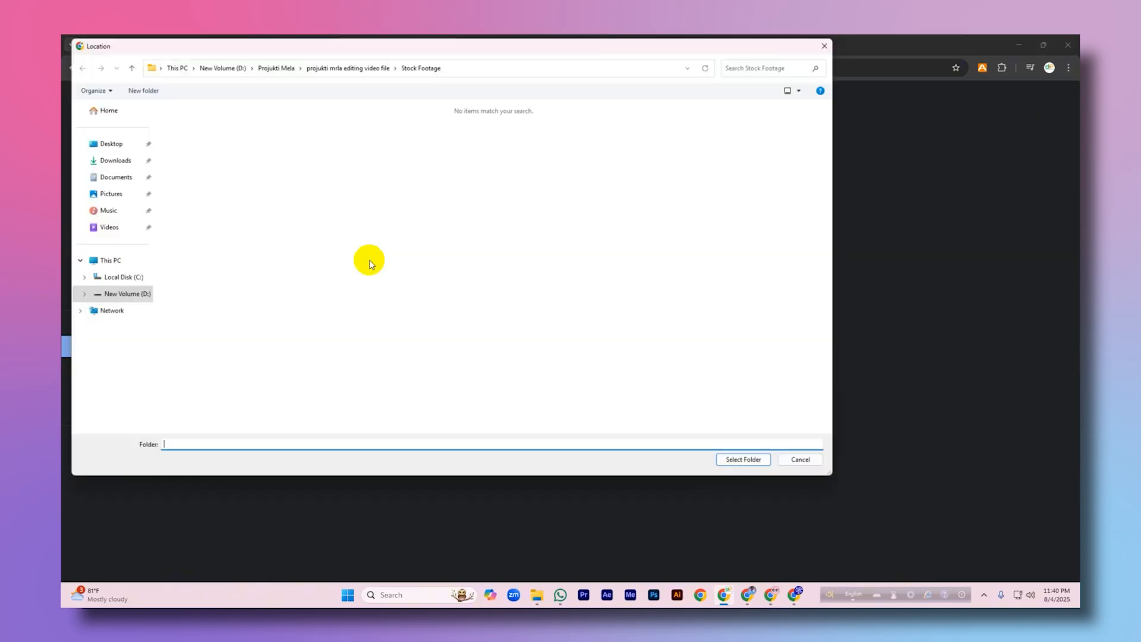
pyautogui.click(126, 67)
pyautogui.doubleClick(199, 166)
pyautogui.click(753, 466)
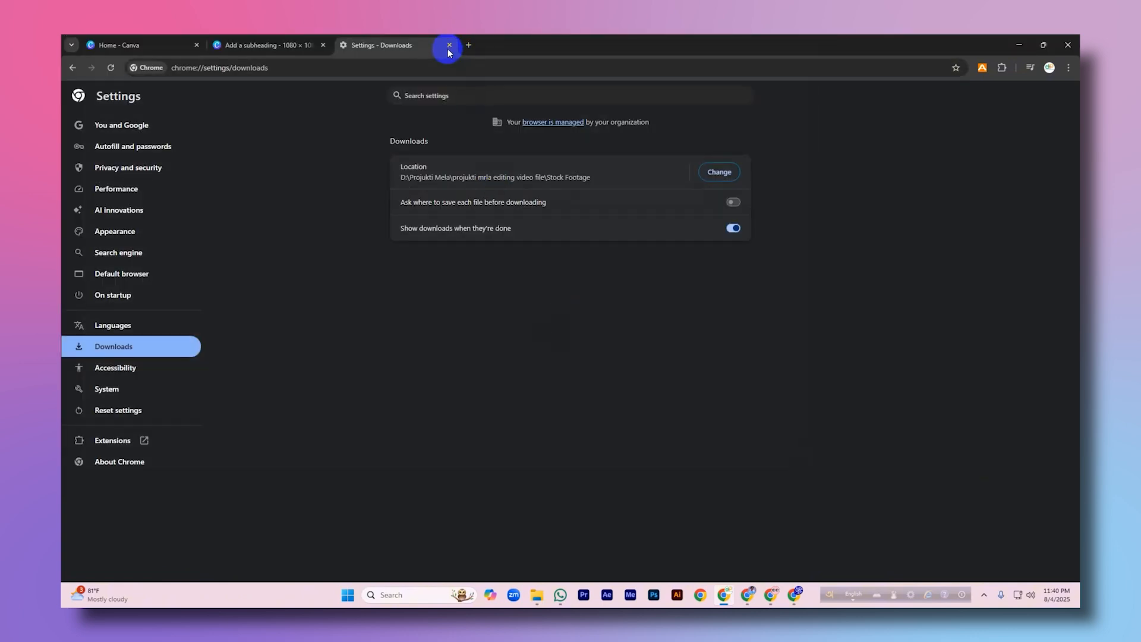
pyautogui.click(449, 45)
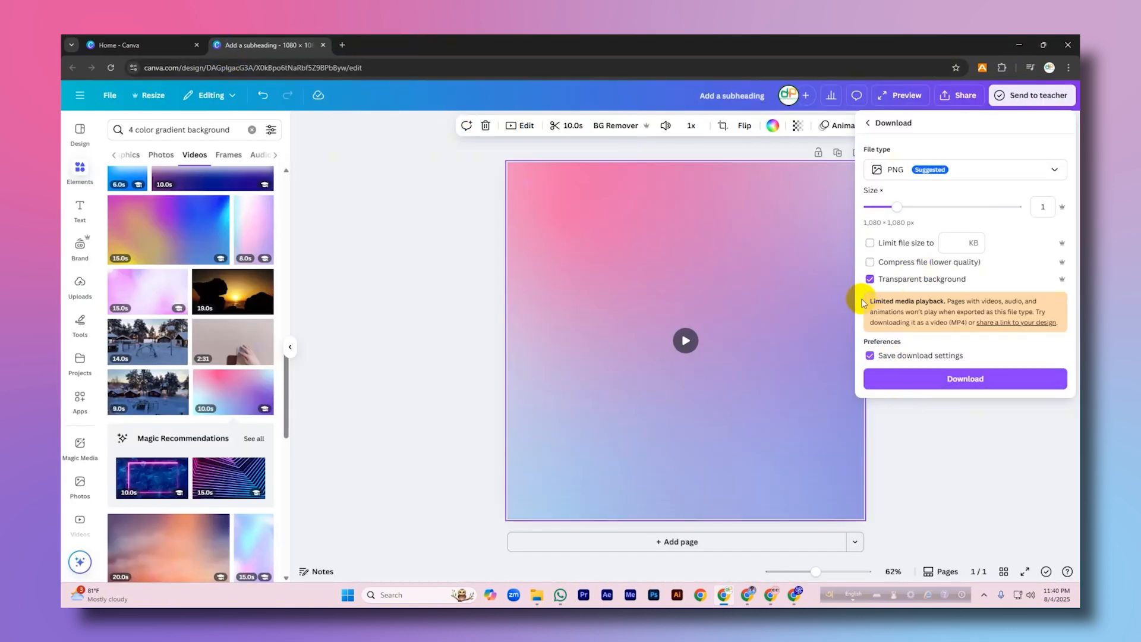
# Download the gradient design from Canva with MP4 Video as the file type.
pyautogui.click(952, 173)
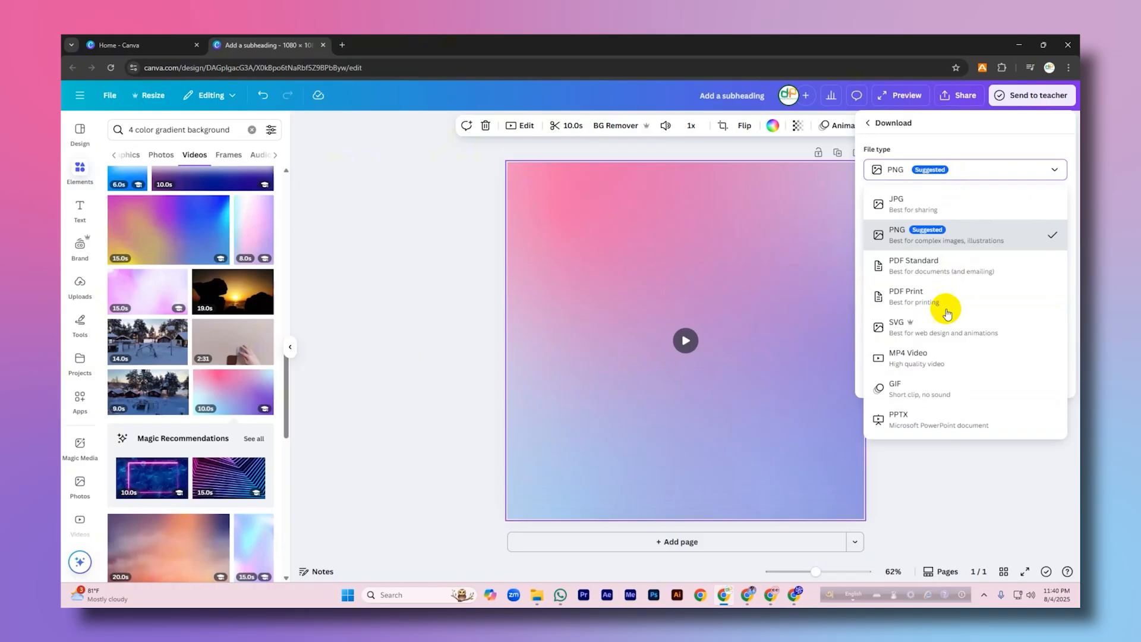
pyautogui.click(908, 369)
pyautogui.click(936, 290)
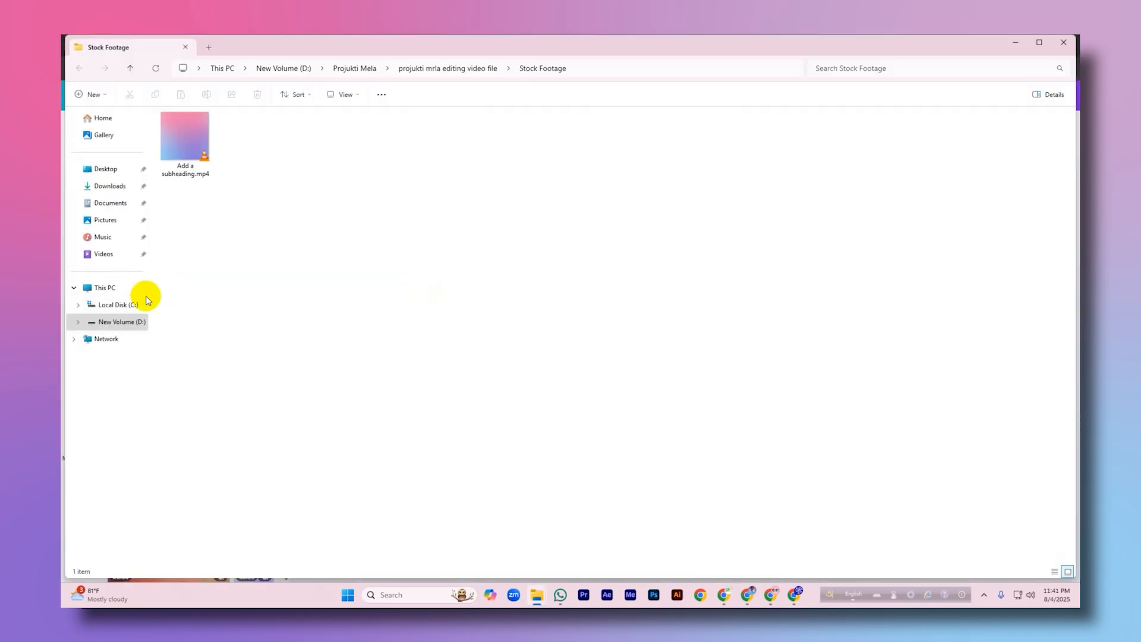
# Play the downloaded Add a subheading.mp4 in VLC to check the gradient motion, and pause it.
pyautogui.doubleClick(184, 134)
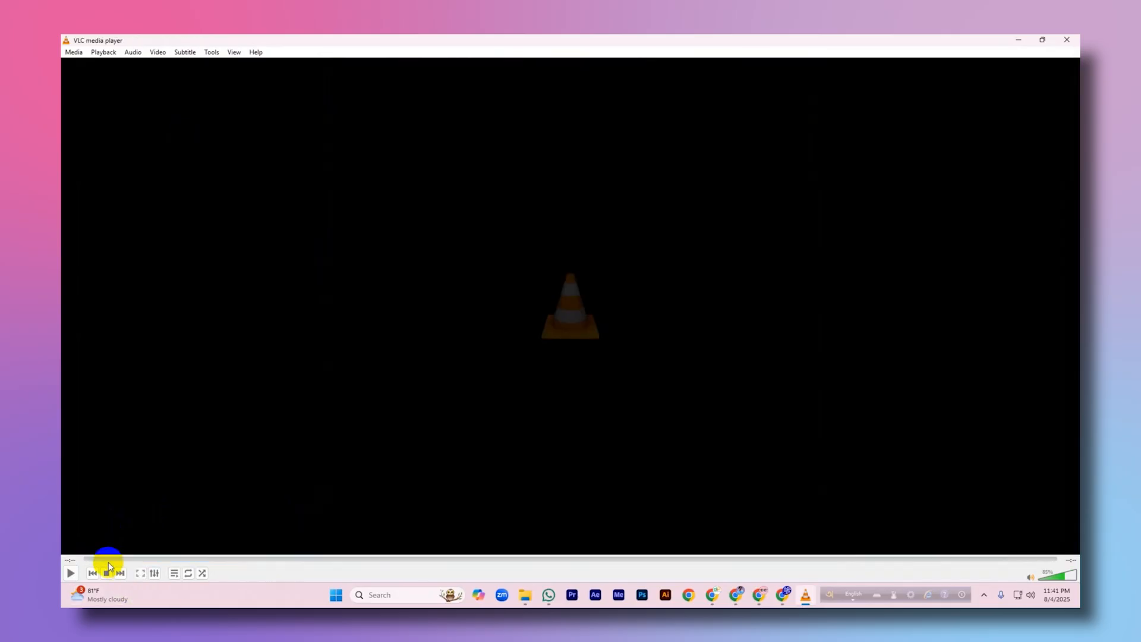
pyautogui.click(71, 573)
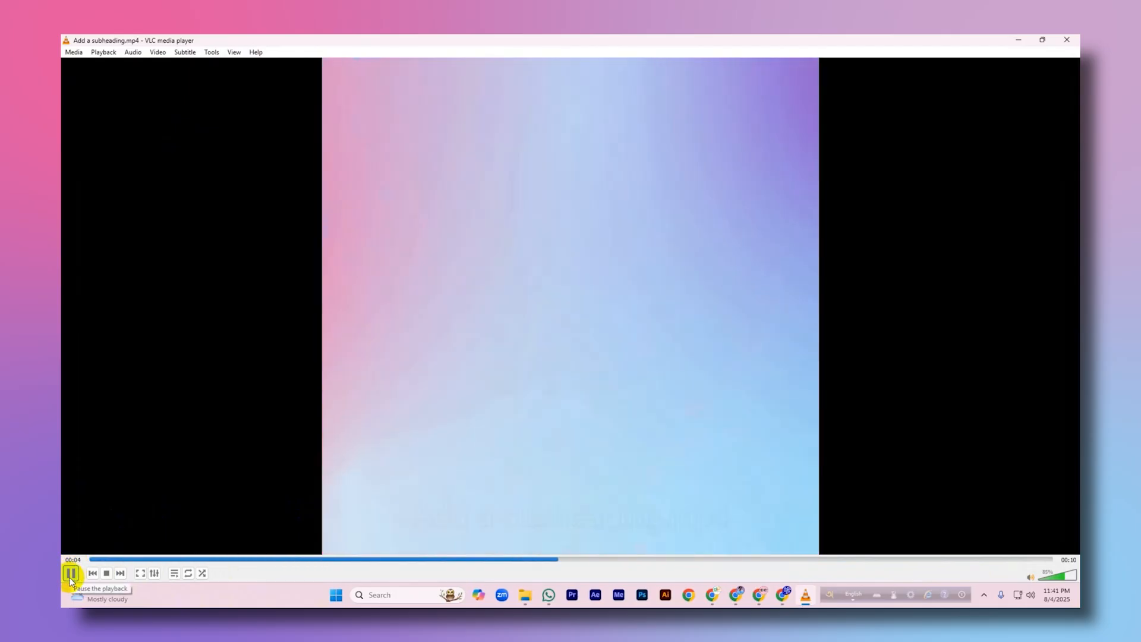
pyautogui.click(71, 577)
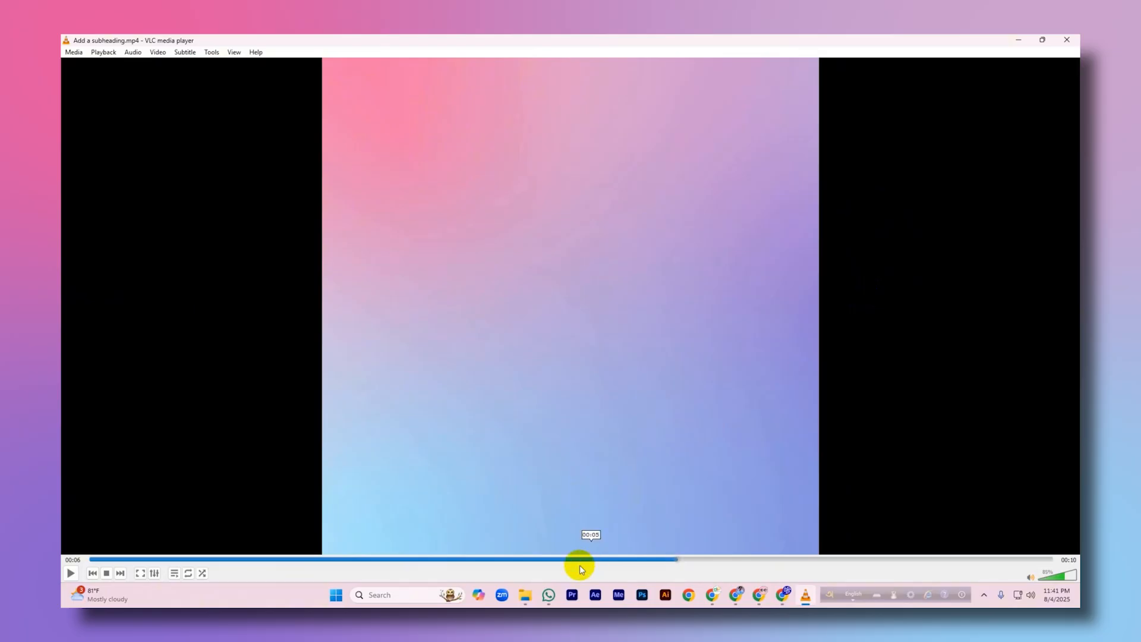
# Switch to Premiere Pro and create a new project named Untitled without selecting any media.
pyautogui.click(573, 595)
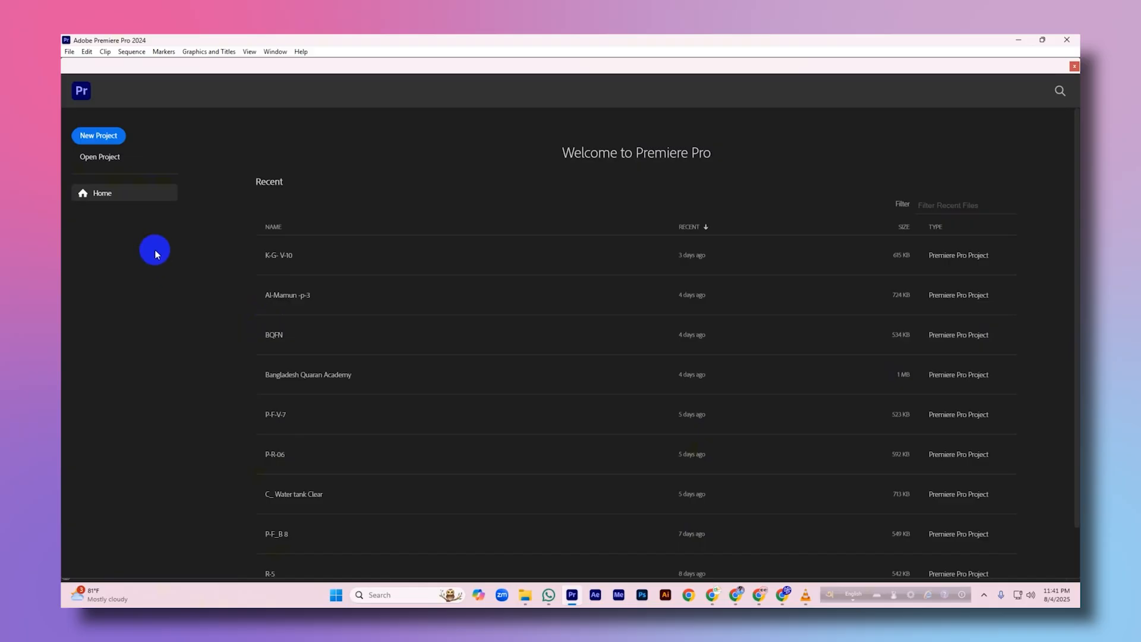
pyautogui.click(81, 137)
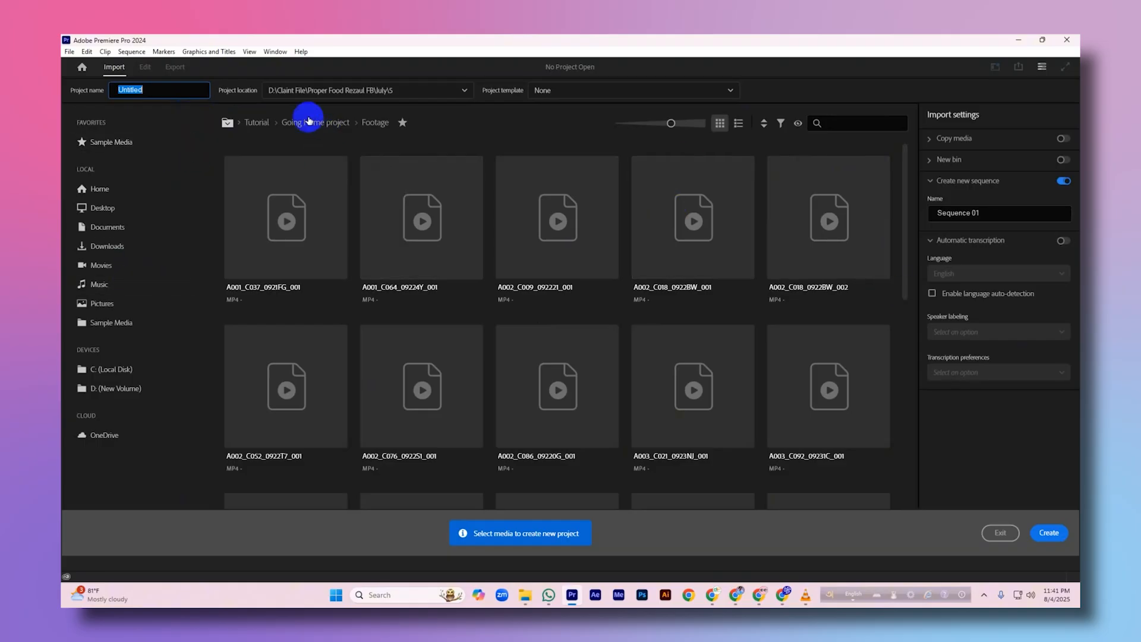
pyautogui.click(1051, 534)
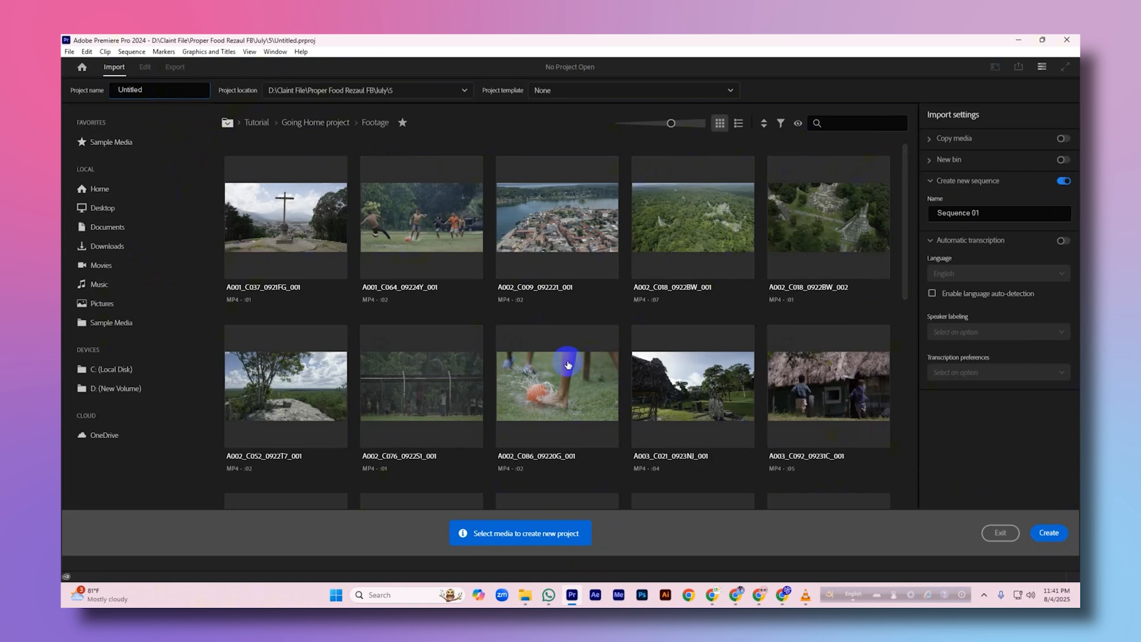
pyautogui.click(665, 374)
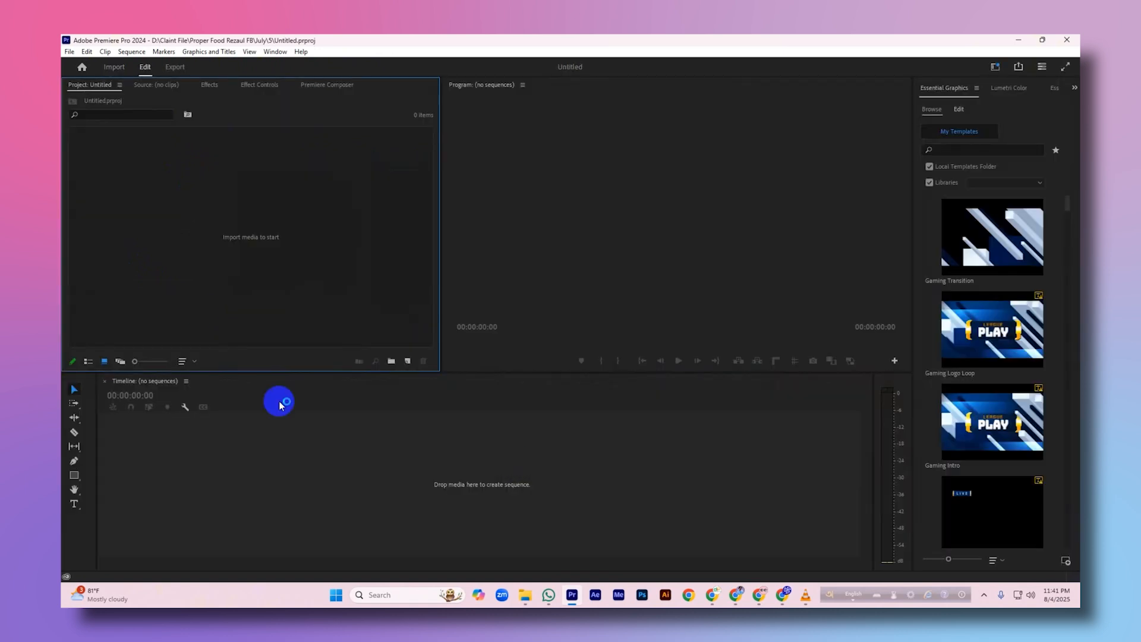
# Create a new DSLR sequence named Sequence 01 at 25 fps with a 1080 by 1080 frame size.
pyautogui.doubleClick(156, 173)
pyautogui.rightClick(157, 174)
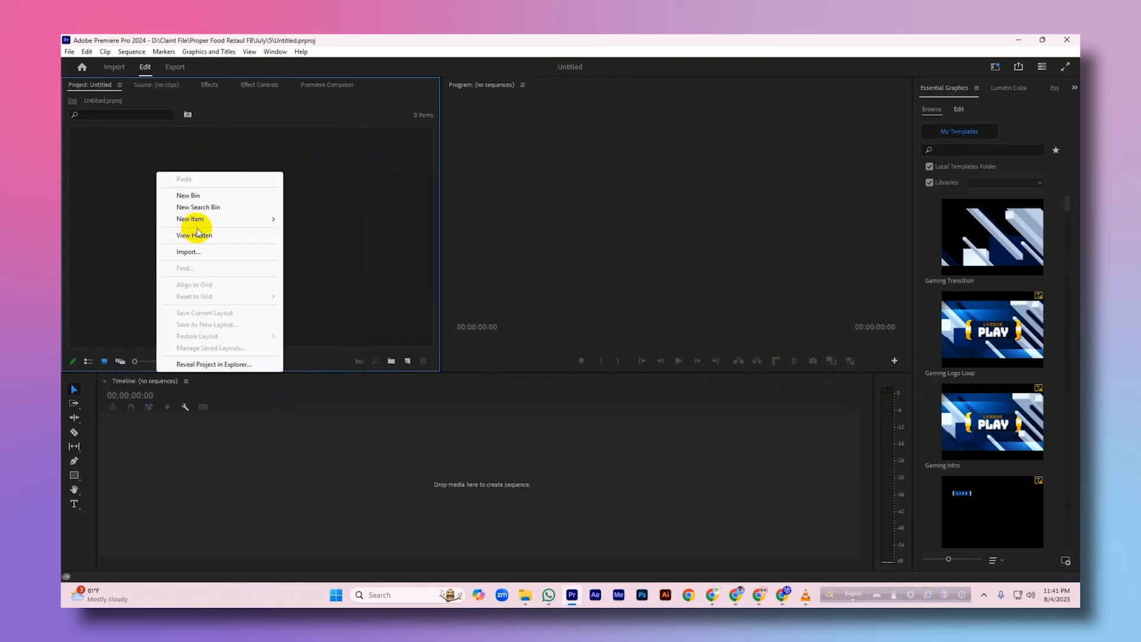
pyautogui.moveTo(199, 218)
pyautogui.click(323, 218)
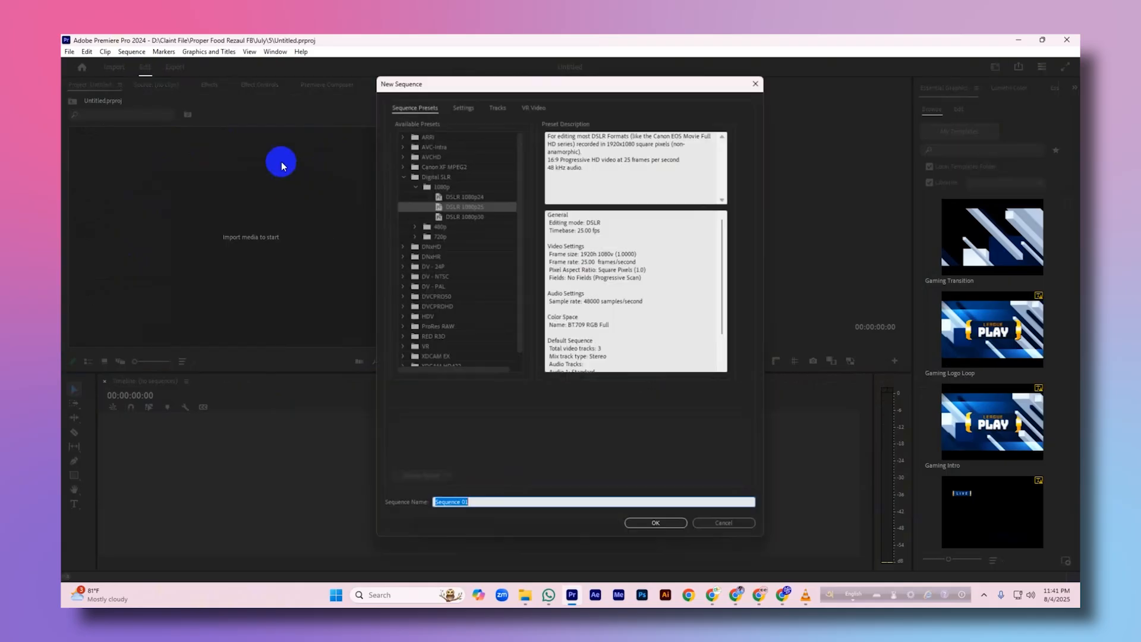
pyautogui.click(463, 106)
pyautogui.moveTo(510, 172); pyautogui.dragTo(437, 164)
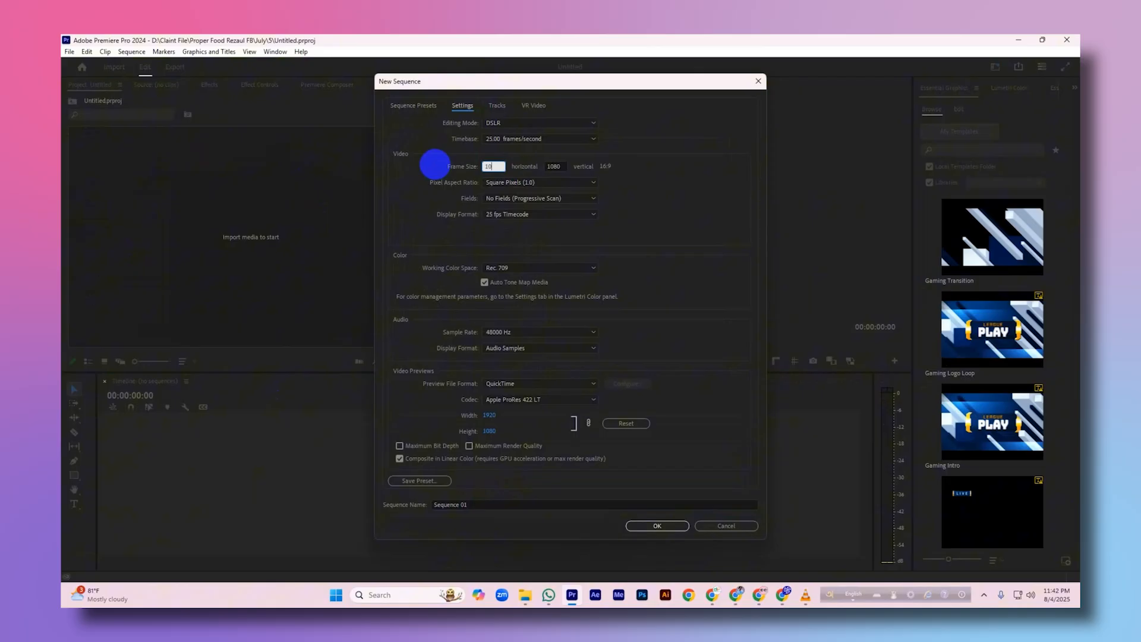
pyautogui.click(751, 209)
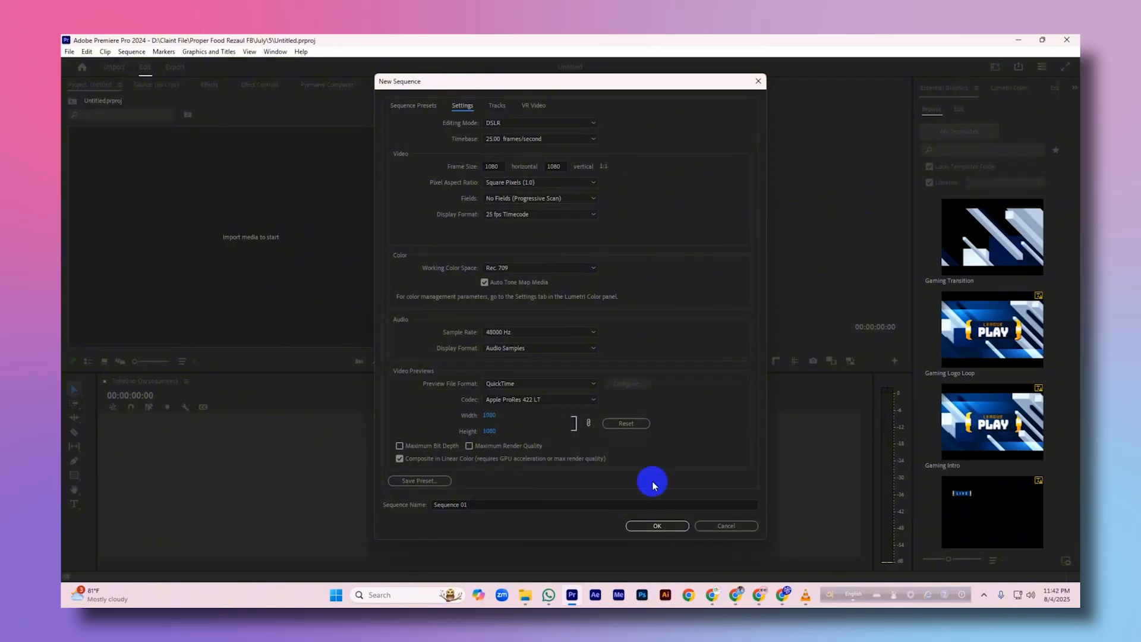
pyautogui.click(657, 526)
# Save the project containing the new square sequence.
pyautogui.click(223, 272)
pyautogui.hotkey('ctrl', 's')
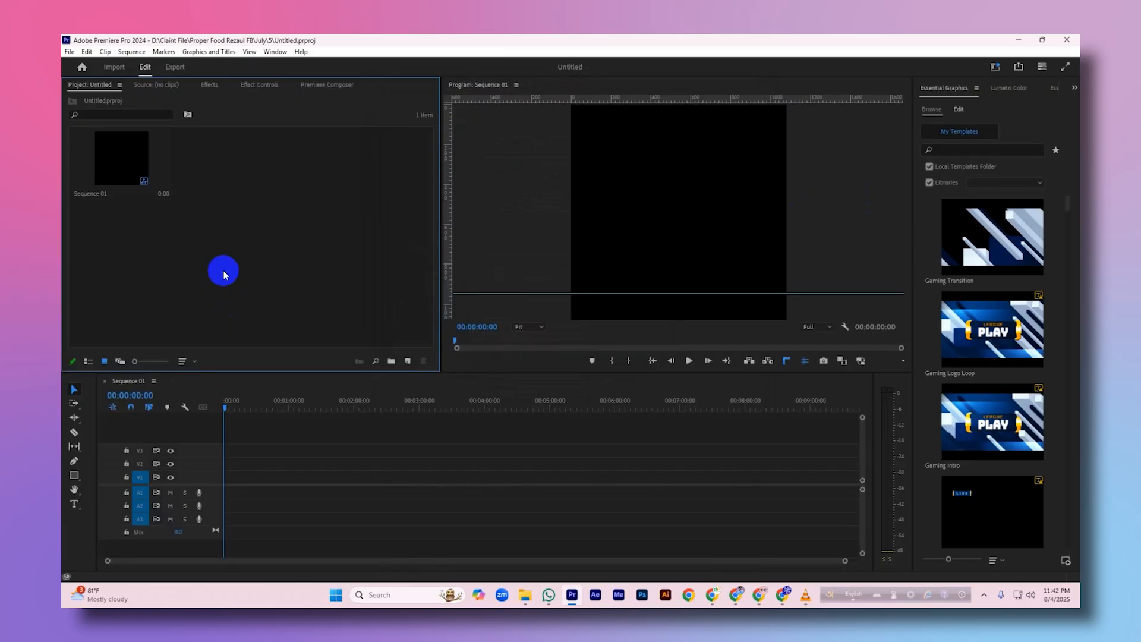
pyautogui.click(87, 52)
pyautogui.click(311, 280)
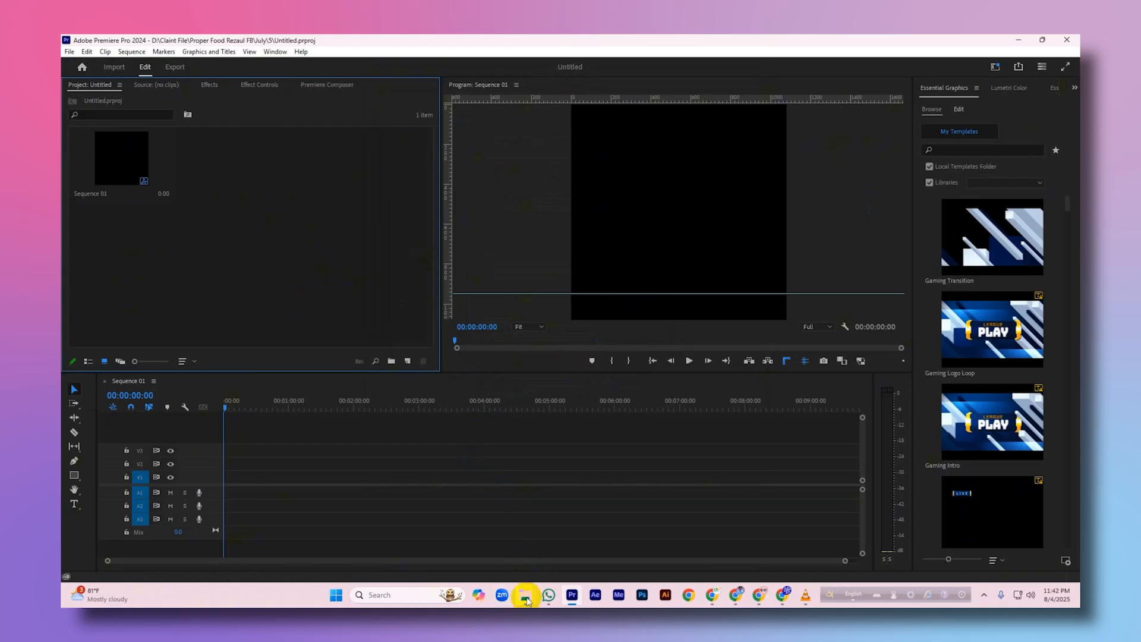
# Import Add a subheading.mp4 from the Stock Footage folder in File Explorer into the project and open it in the Source Monitor.
pyautogui.moveTo(525, 594)
pyautogui.click(586, 538)
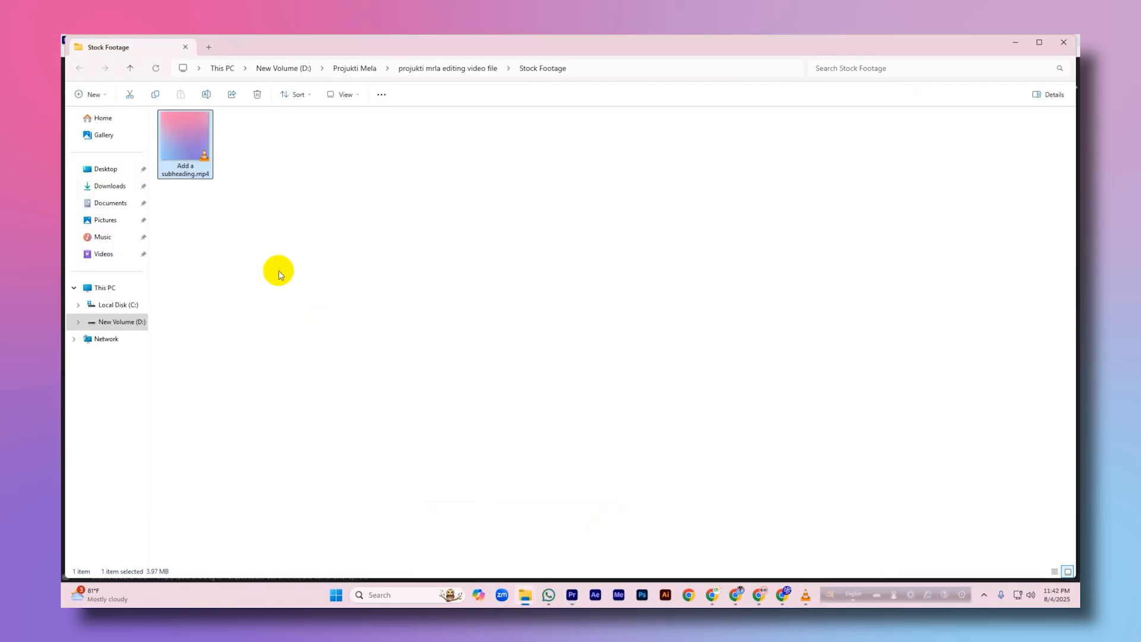
pyautogui.moveTo(196, 140); pyautogui.dragTo(186, 249)
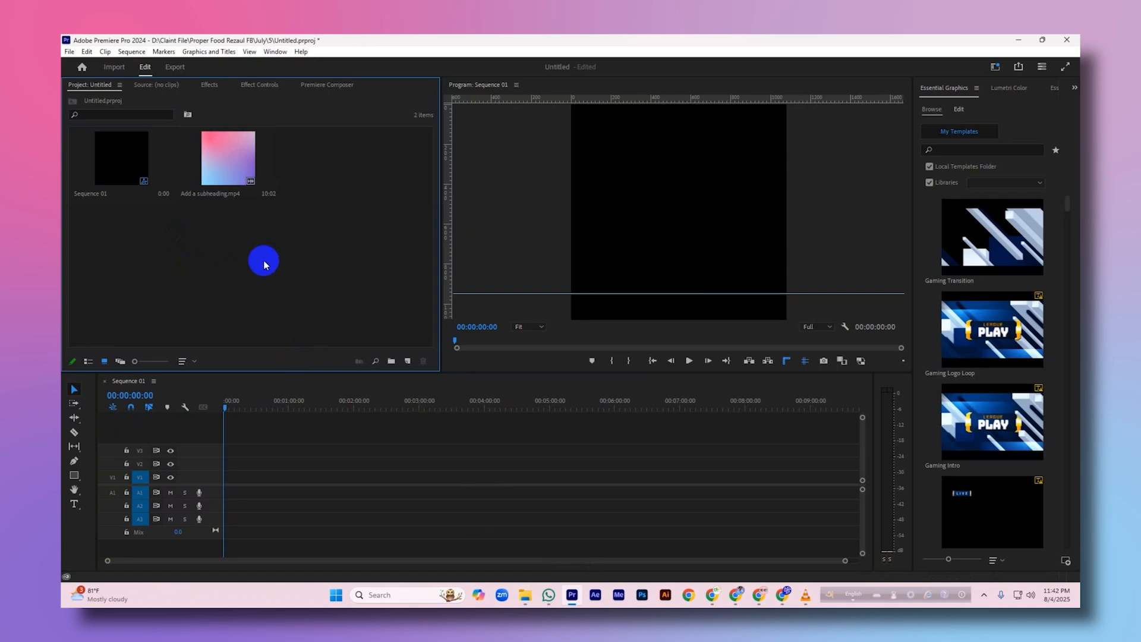
pyautogui.doubleClick(235, 165)
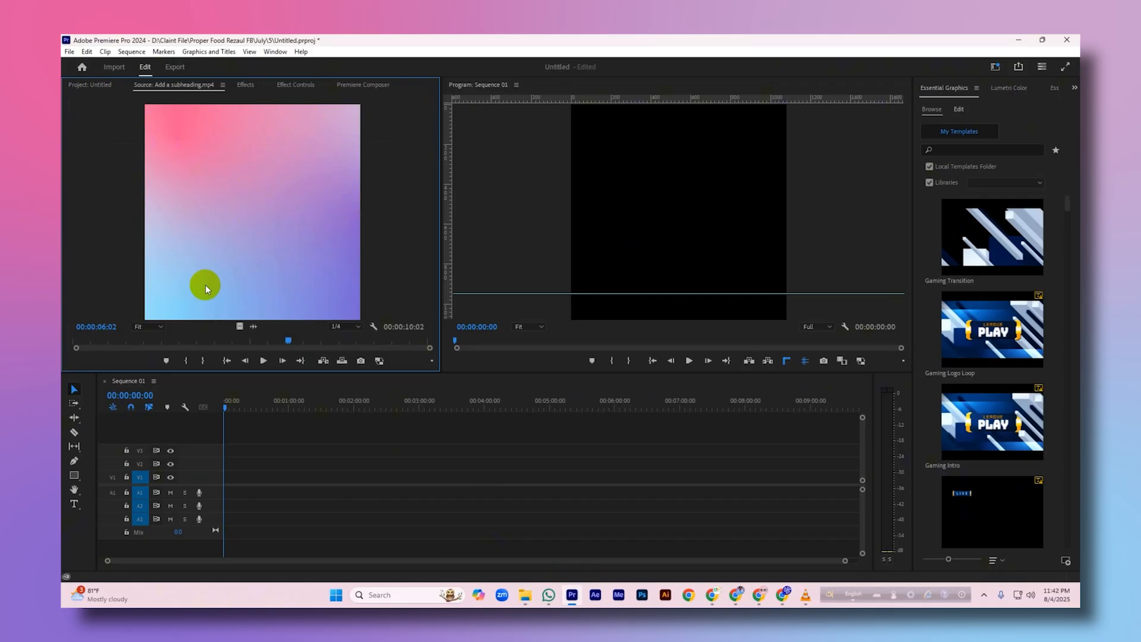
# Draw a rectangle about 1083 by 1132 pixels in the Program Monitor, covering the whole sequence frame.
pyautogui.click(266, 457)
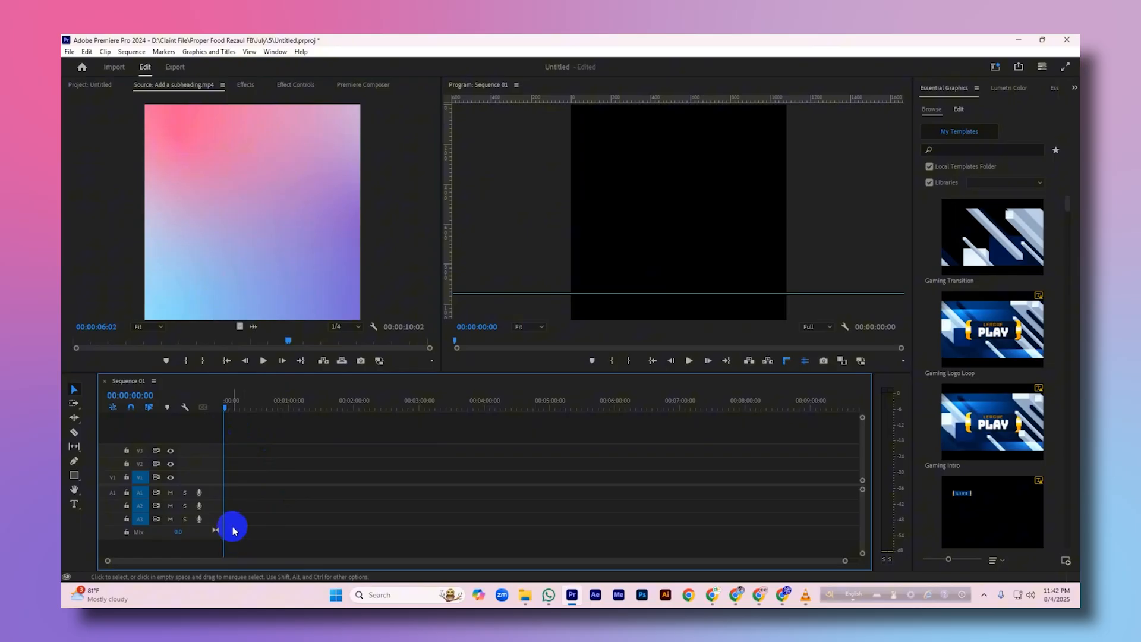
pyautogui.click(74, 475)
pyautogui.click(574, 108)
pyautogui.moveTo(573, 110); pyautogui.dragTo(763, 284)
pyautogui.press('v')
pyautogui.moveTo(682, 324); pyautogui.dragTo(683, 337)
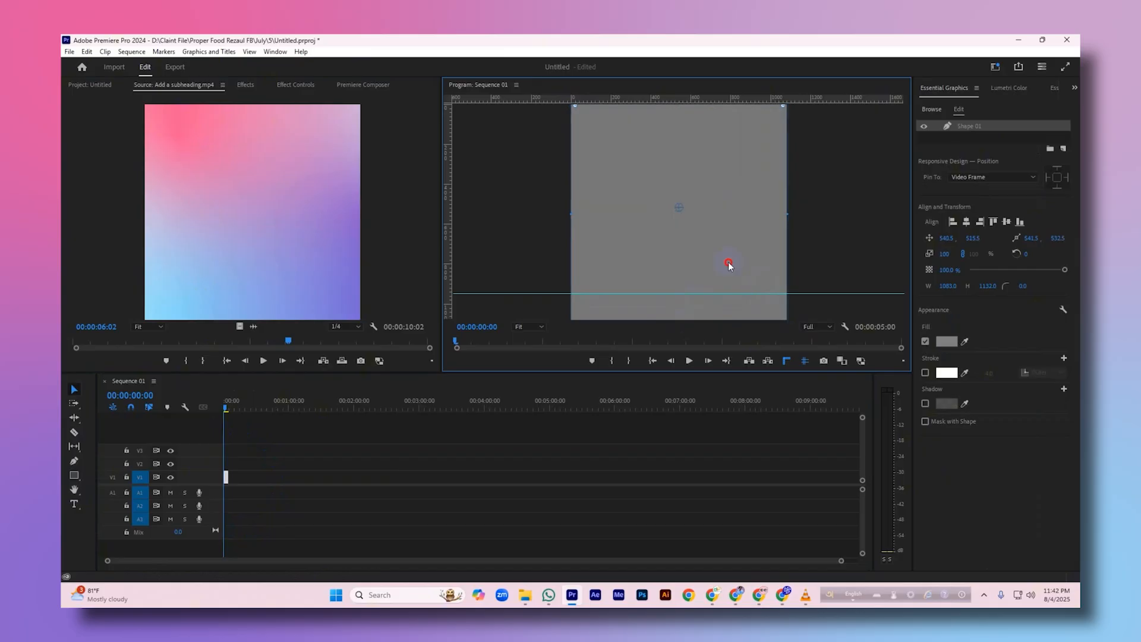
# Extend the rectangle graphic clip on track V1 to about 3 minutes 3 seconds and select it.
pyautogui.click(472, 444)
pyautogui.moveTo(231, 480); pyautogui.dragTo(422, 477)
pyautogui.click(348, 475)
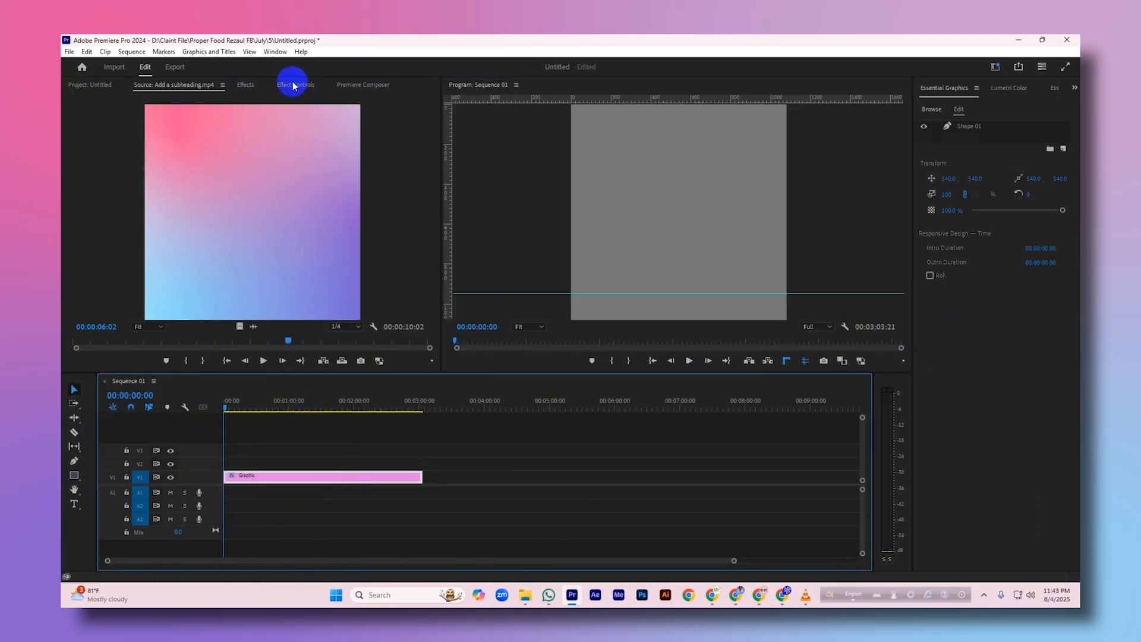
# Find the 4-Color Gradient video effect and apply it to the graphic clip on track V1.
pyautogui.click(245, 84)
pyautogui.click(131, 98)
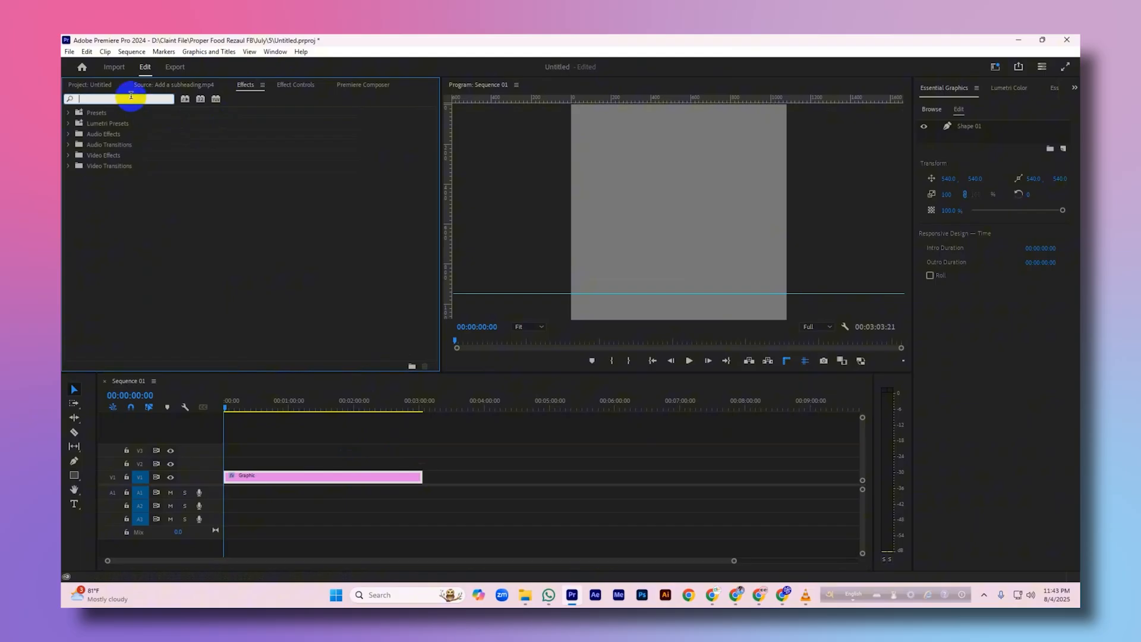
pyautogui.write('4-col')
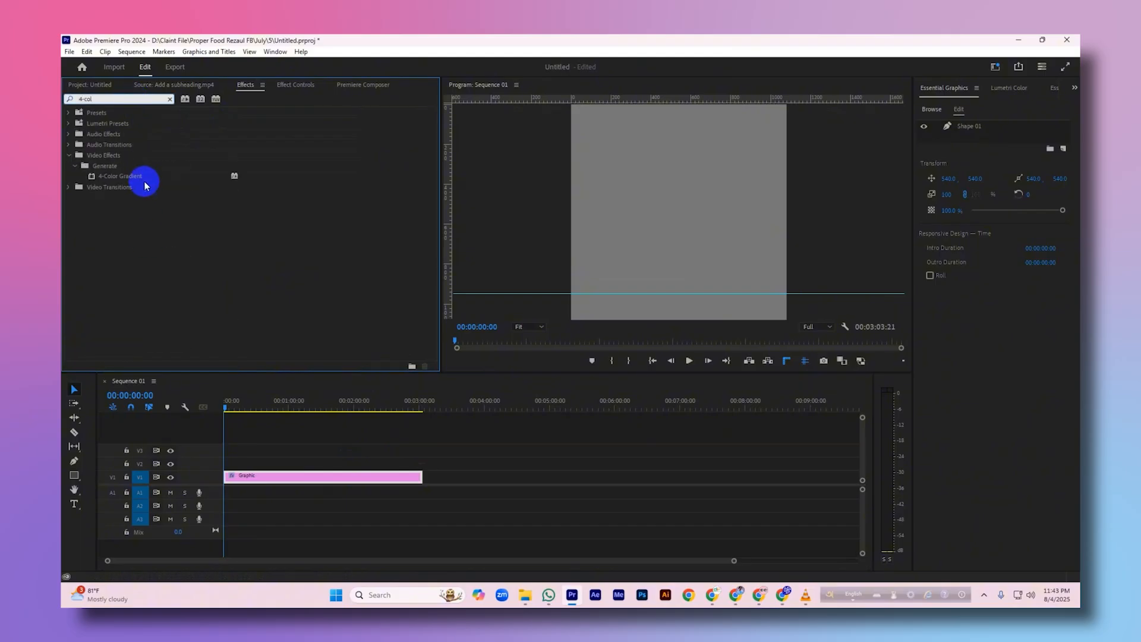
pyautogui.click(142, 177)
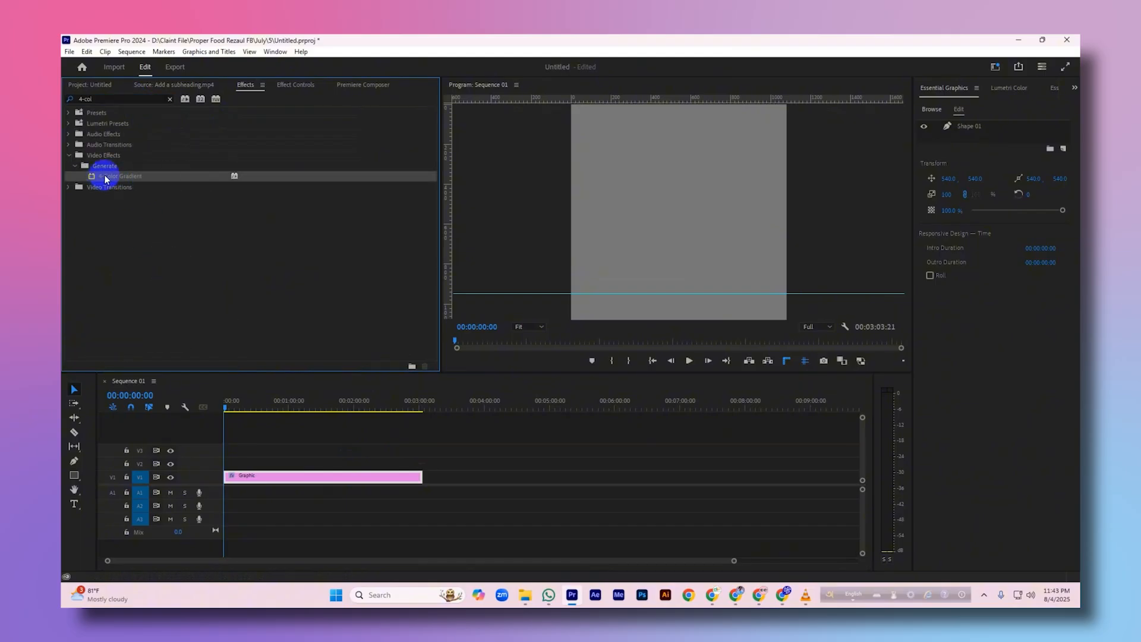
pyautogui.moveTo(101, 175); pyautogui.dragTo(272, 475)
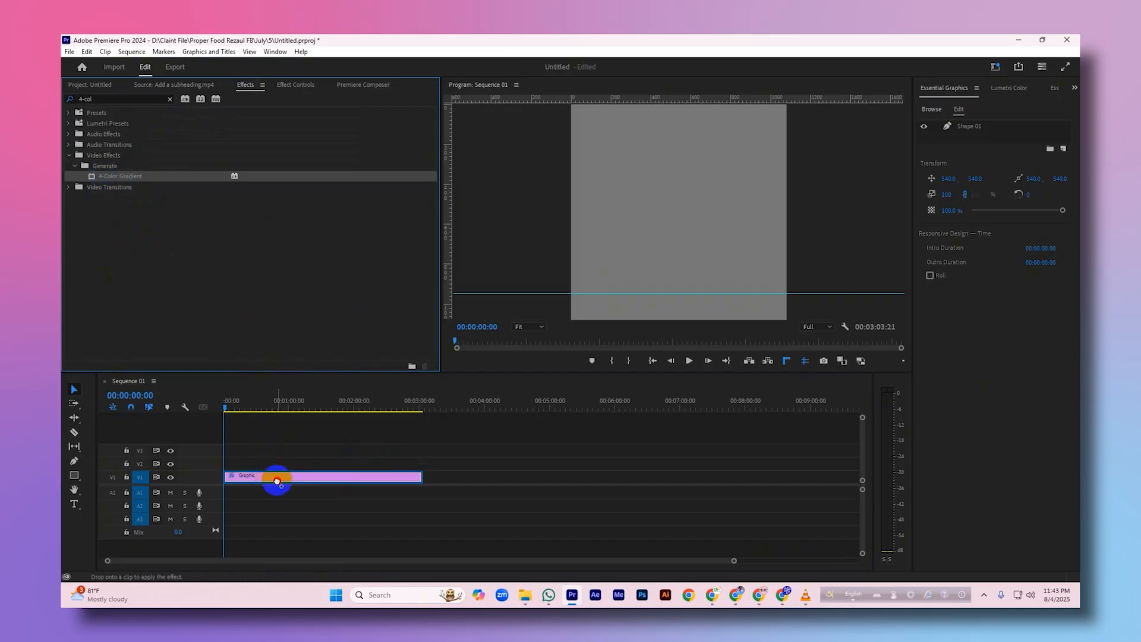
pyautogui.moveTo(277, 482); pyautogui.dragTo(277, 481)
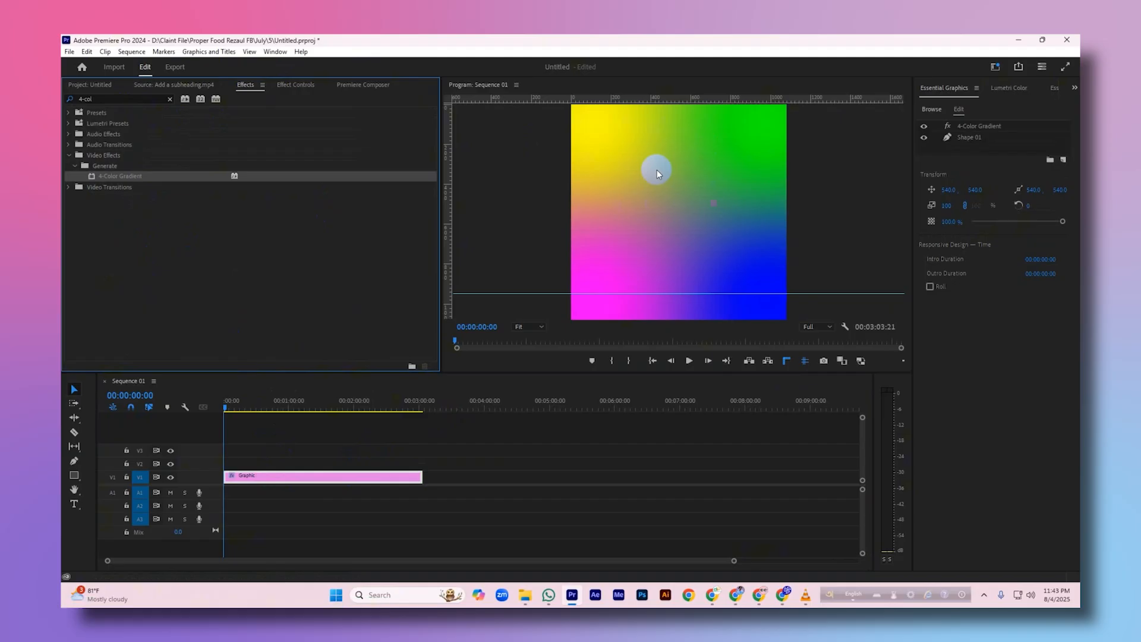
# Dock Effect Controls beside the Source Monitor, showing the gradient clip and the graphic clip's effect settings side by side.
pyautogui.click(364, 249)
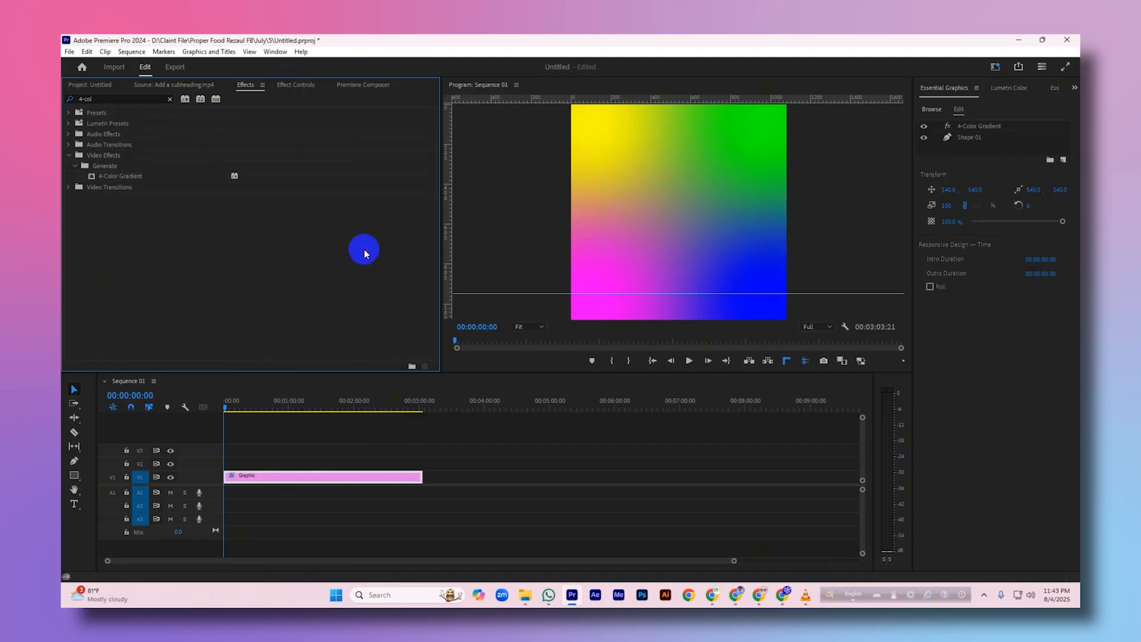
pyautogui.click(287, 85)
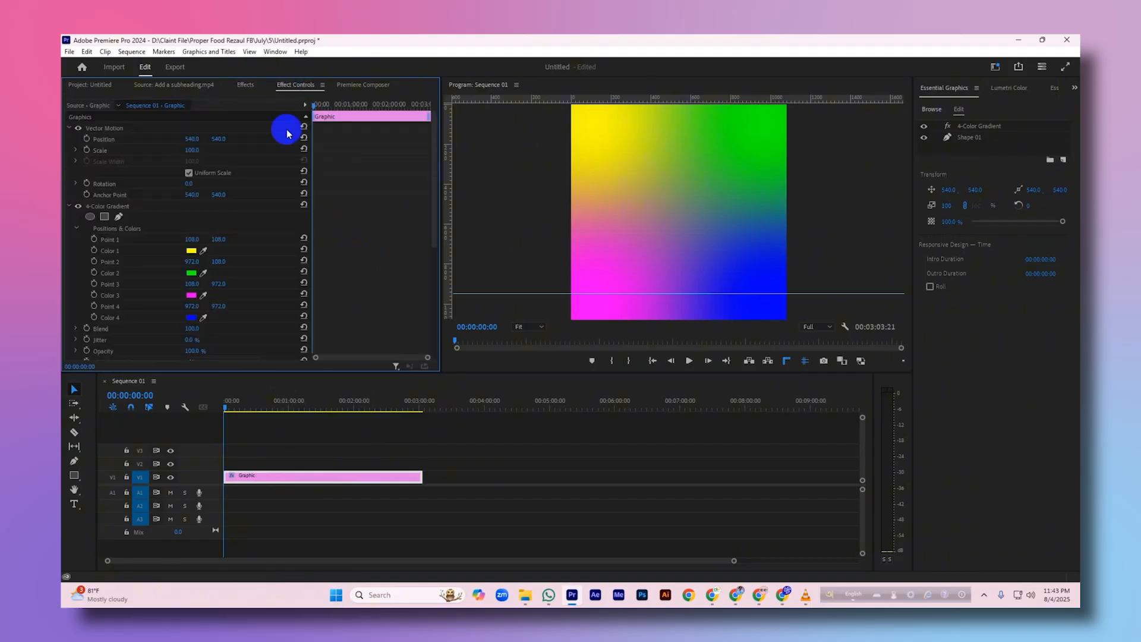
pyautogui.scroll(-1, 261, 209)
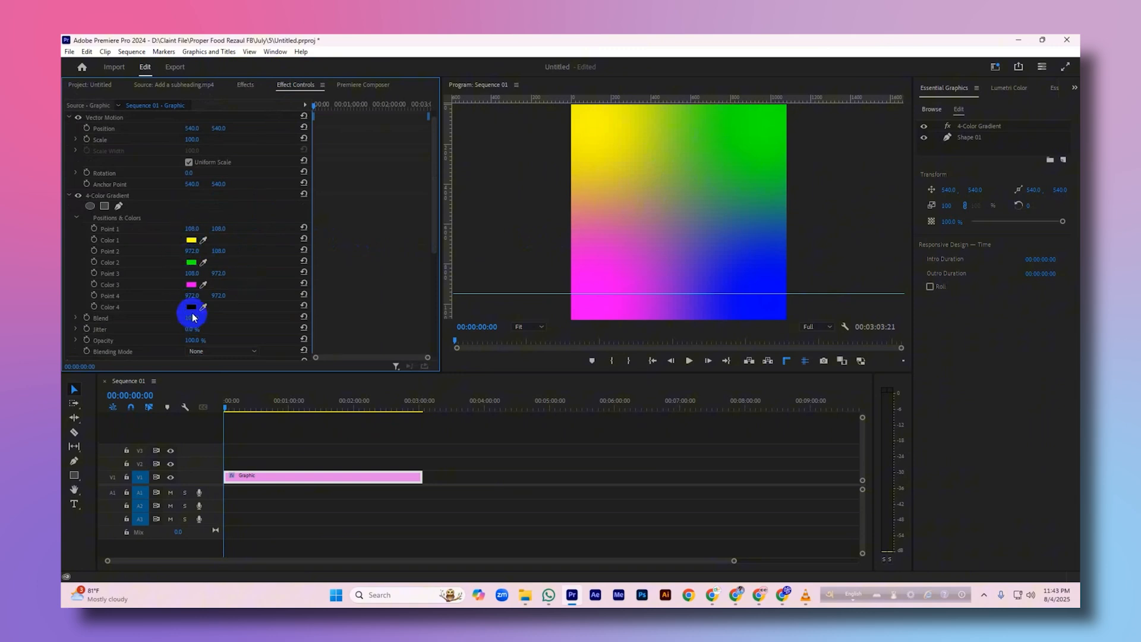
pyautogui.click(171, 86)
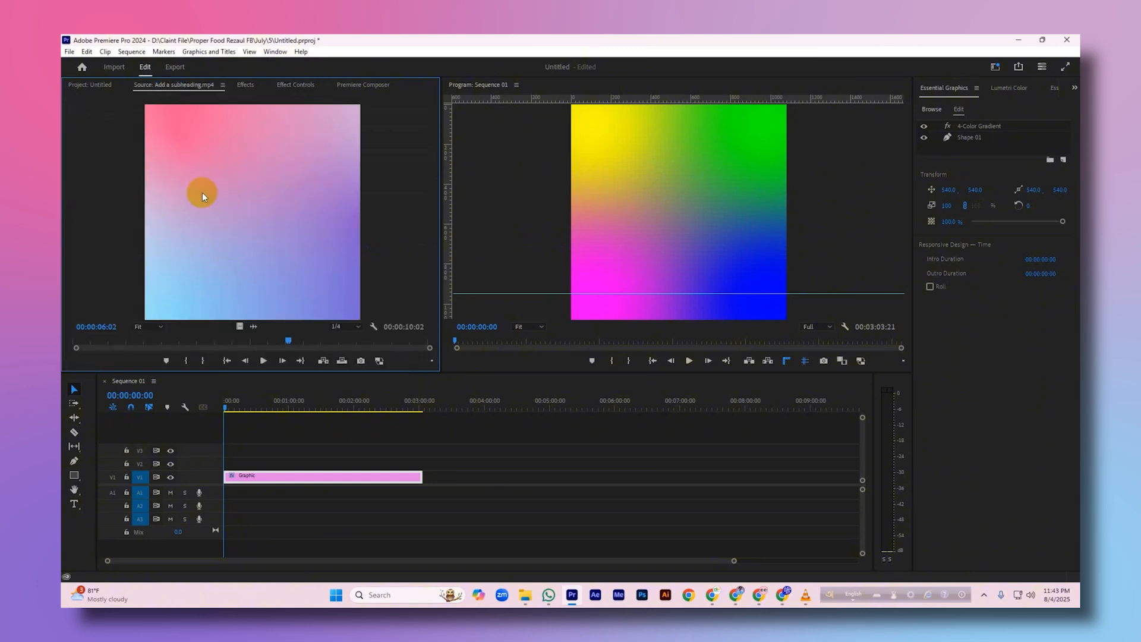
pyautogui.moveTo(183, 93); pyautogui.dragTo(437, 190)
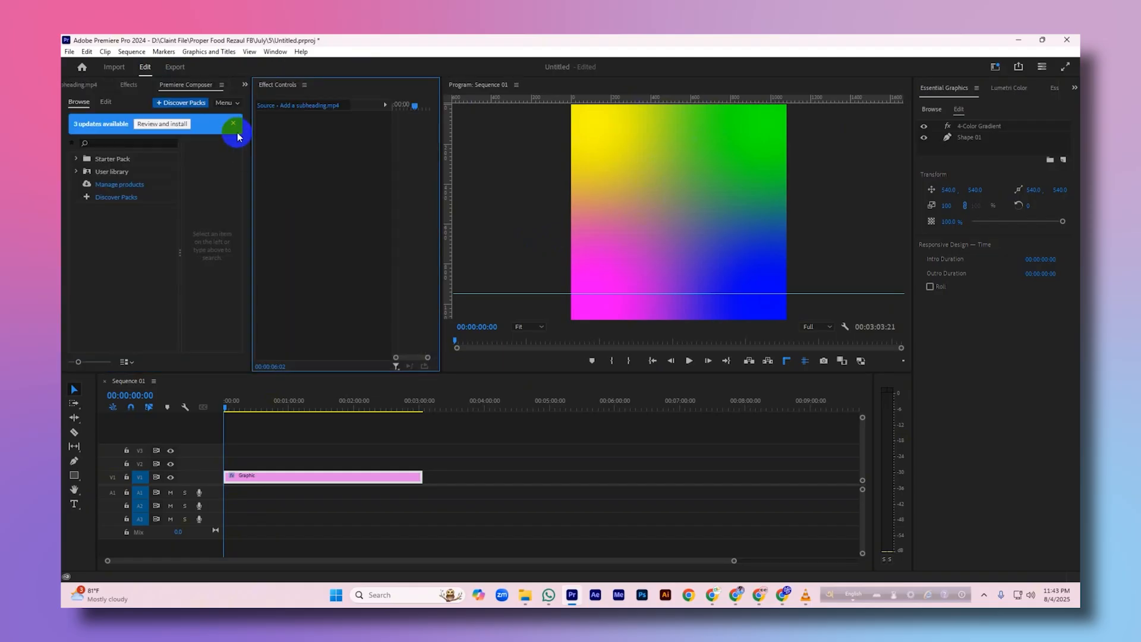
pyautogui.click(131, 85)
pyautogui.click(79, 86)
pyautogui.click(281, 85)
pyautogui.click(330, 474)
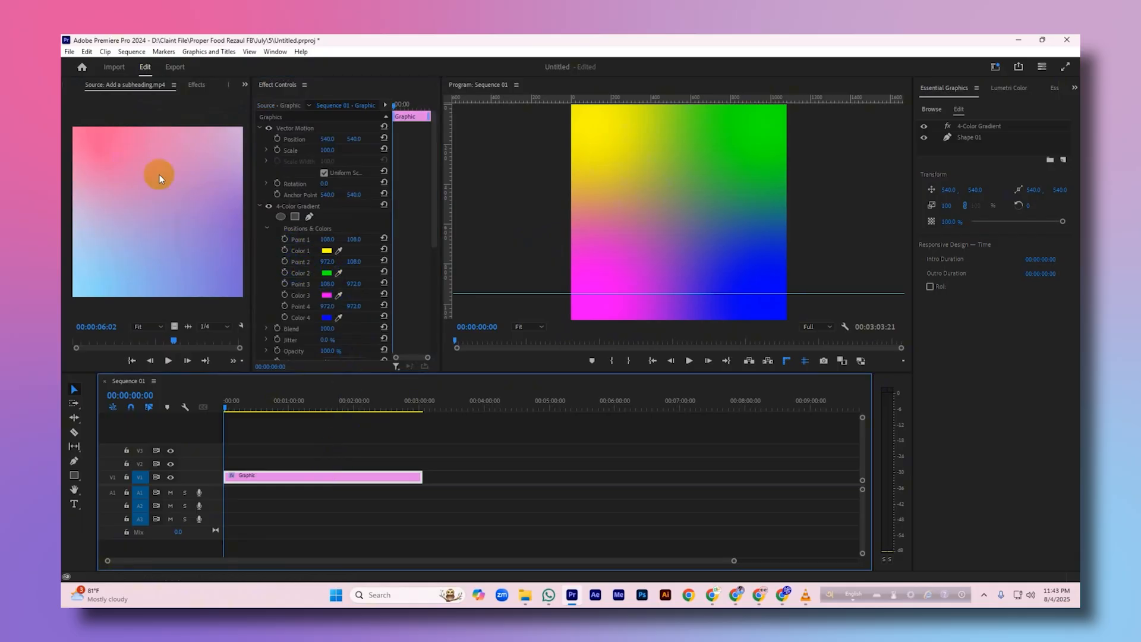
# Sample the source clip for the gradient's four colors: pink for Color 1, purple for Color 2, light blue for Color 3, pale lilac for Color 4.
pyautogui.moveTo(340, 256); pyautogui.dragTo(85, 134)
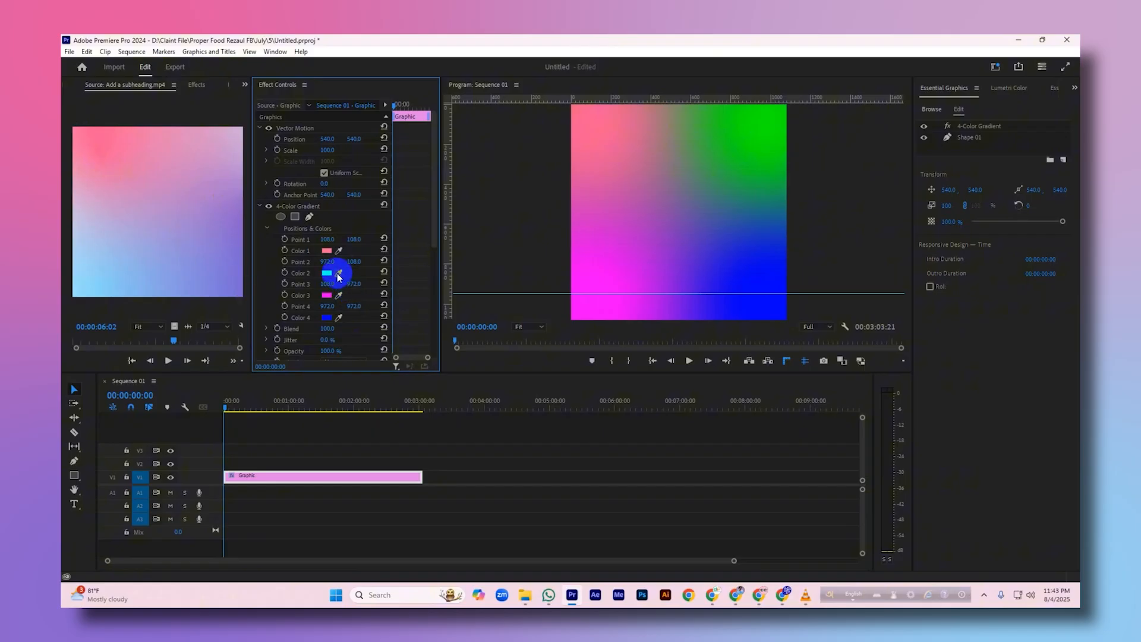
pyautogui.moveTo(340, 275); pyautogui.dragTo(234, 273)
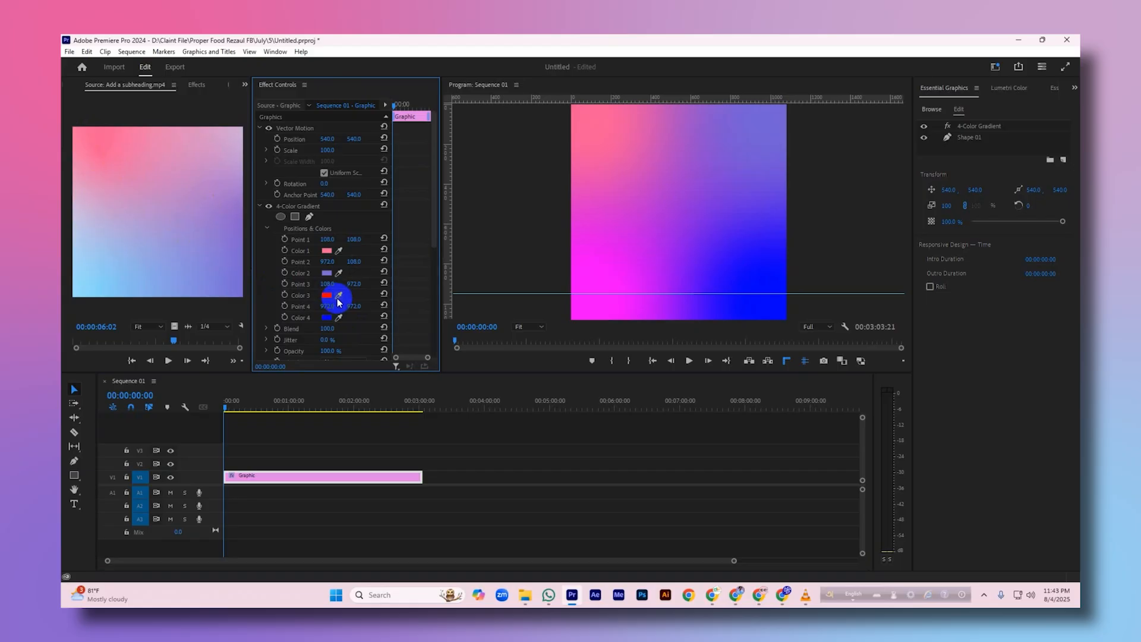
pyautogui.moveTo(339, 297); pyautogui.dragTo(85, 270)
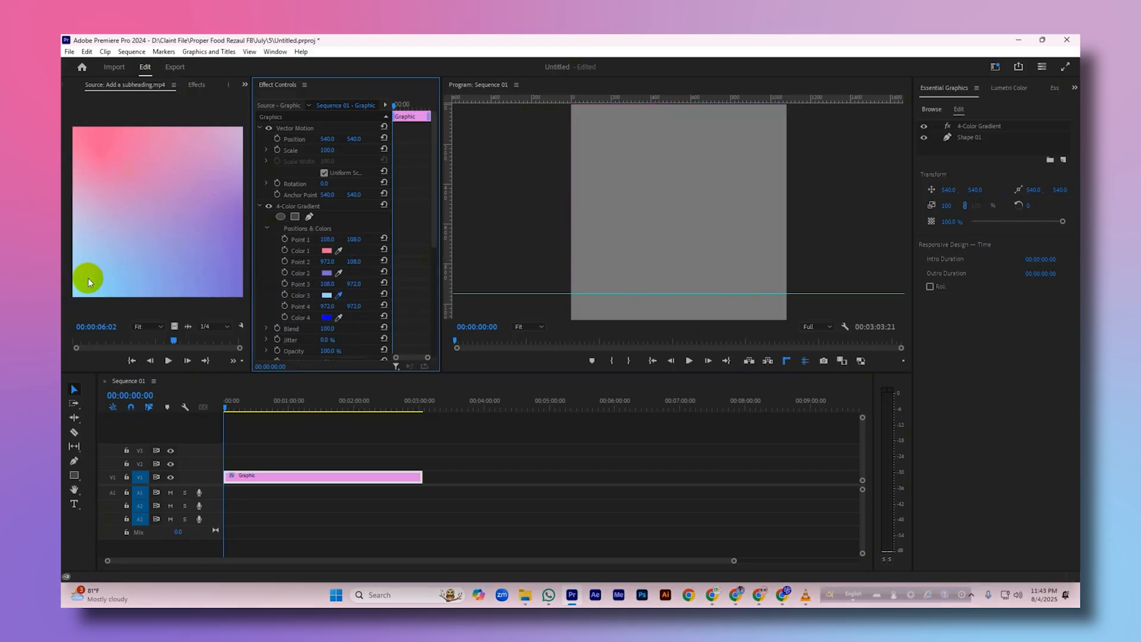
pyautogui.click(88, 282)
pyautogui.moveTo(341, 321); pyautogui.dragTo(236, 140)
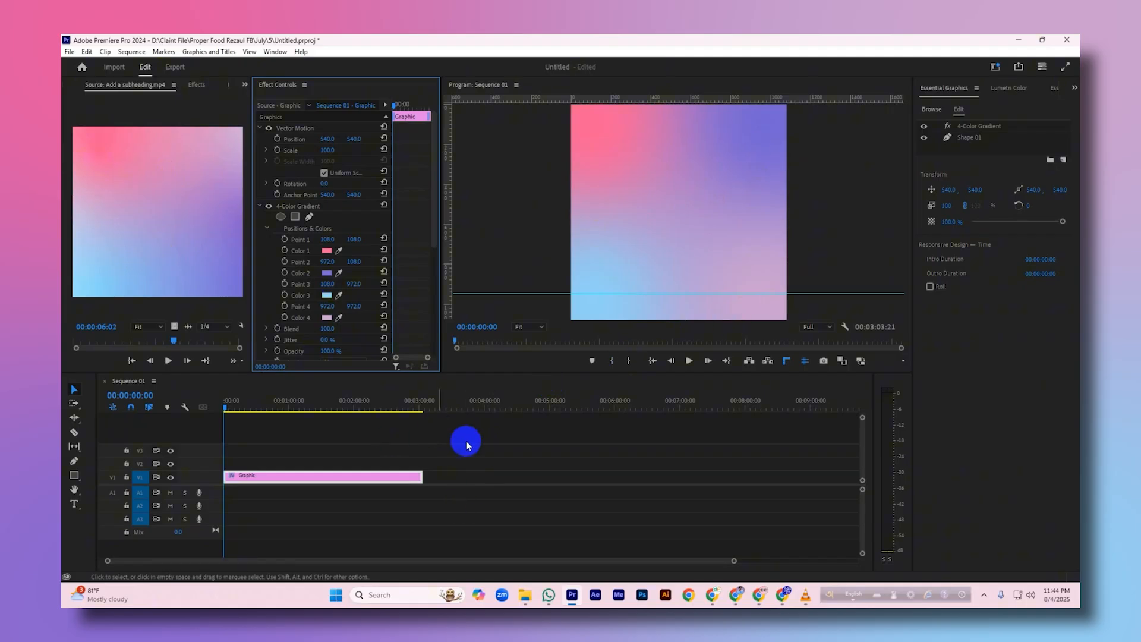
# Zoom in on the sequence timeline and widen the Effect Controls panel.
pyautogui.moveTo(734, 561); pyautogui.dragTo(596, 548)
pyautogui.click(550, 494)
pyautogui.click(478, 486)
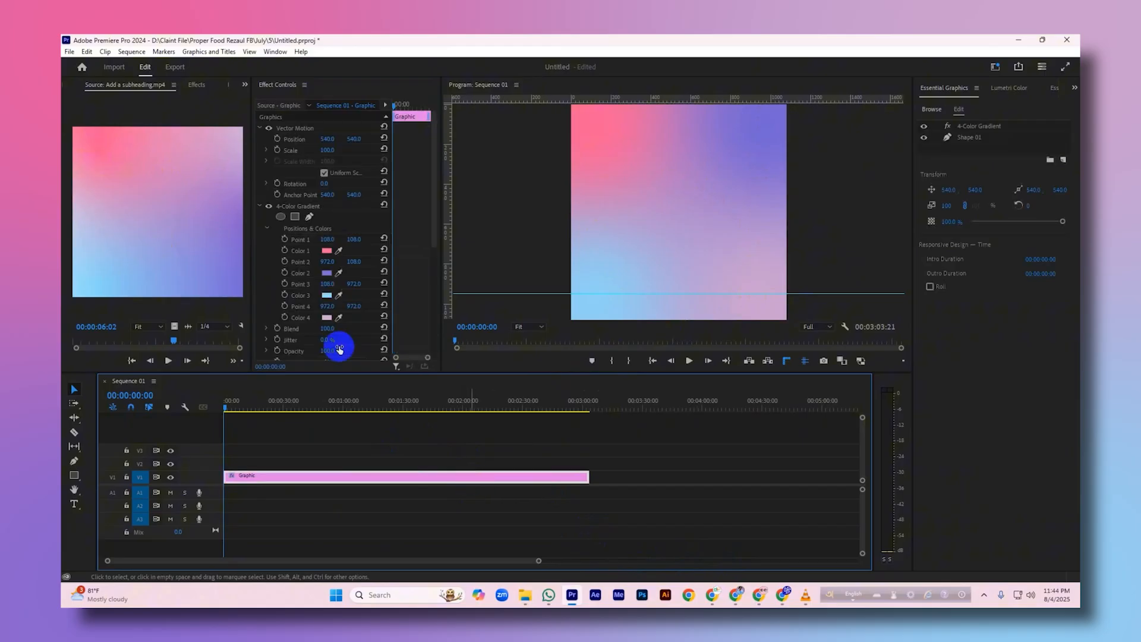
pyautogui.moveTo(447, 233); pyautogui.dragTo(630, 262)
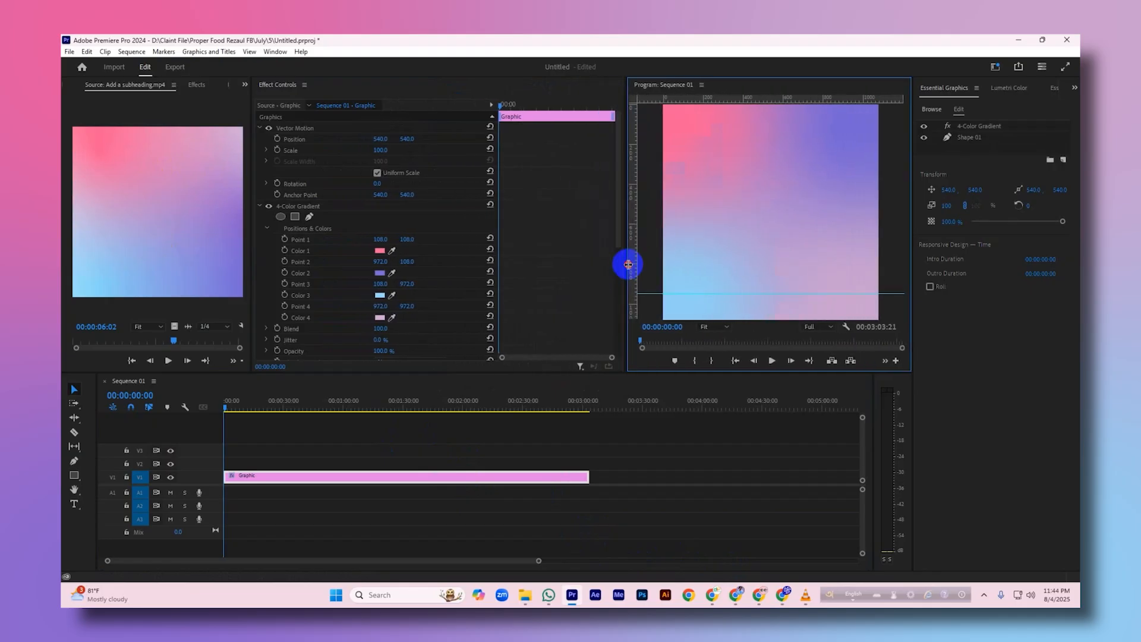
pyautogui.click(392, 318)
pyautogui.click(760, 158)
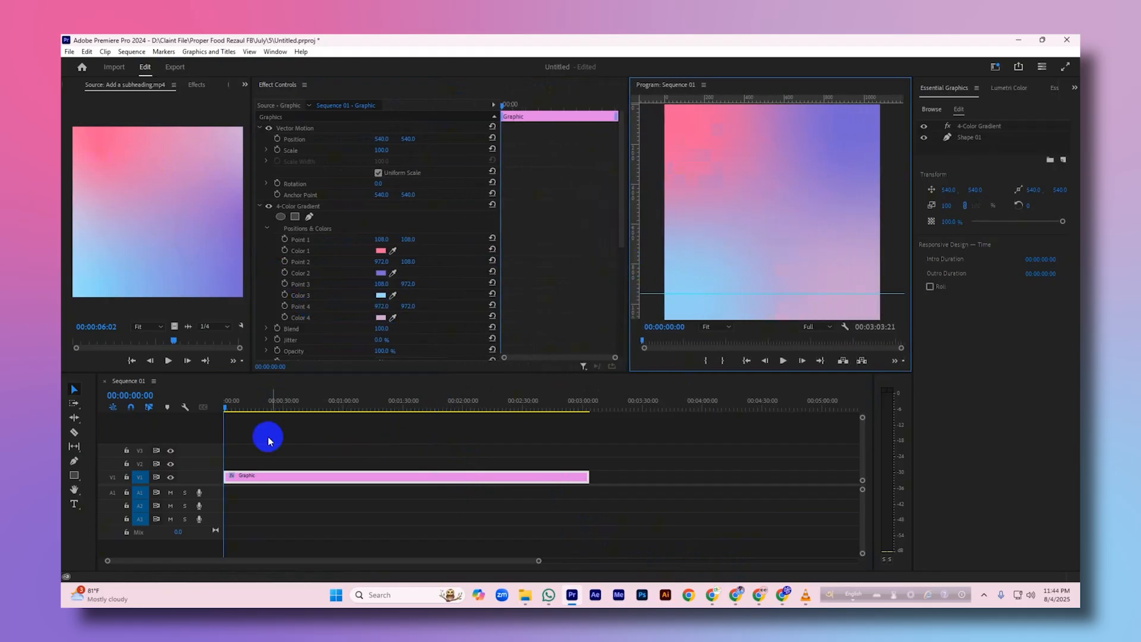
# Move the gradient points inward to about 237, 237 (Point 1), 835, 303 (Point 2), 311, 754 (Point 3) and 811, 833 (Point 4).
pyautogui.click(306, 460)
pyautogui.click(300, 475)
pyautogui.scroll(-1, 413, 282)
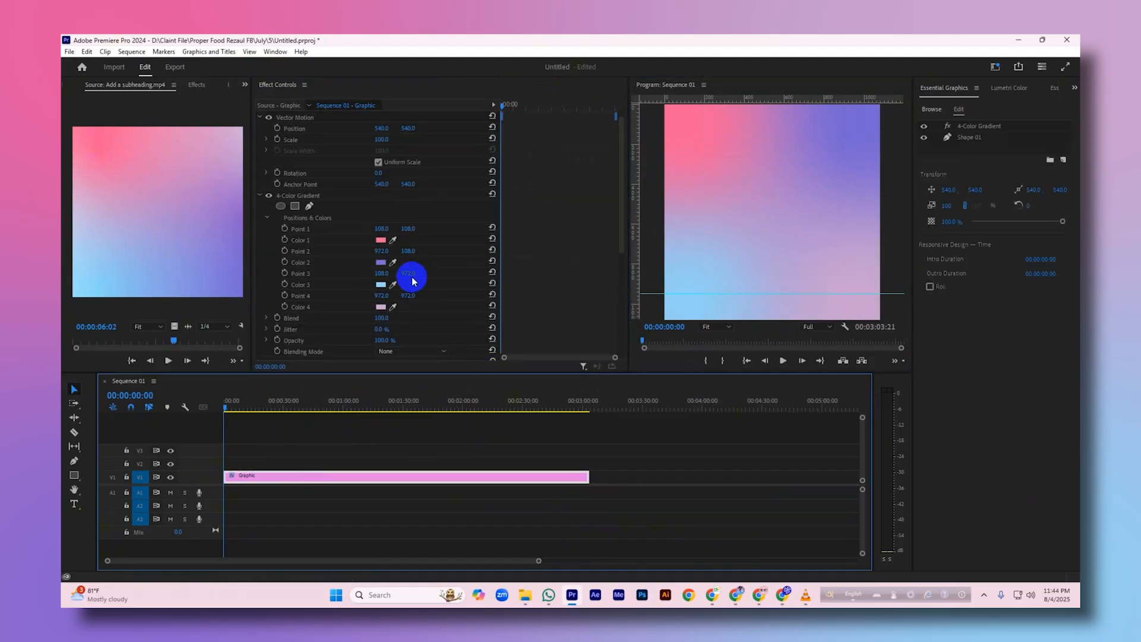
pyautogui.click(301, 196)
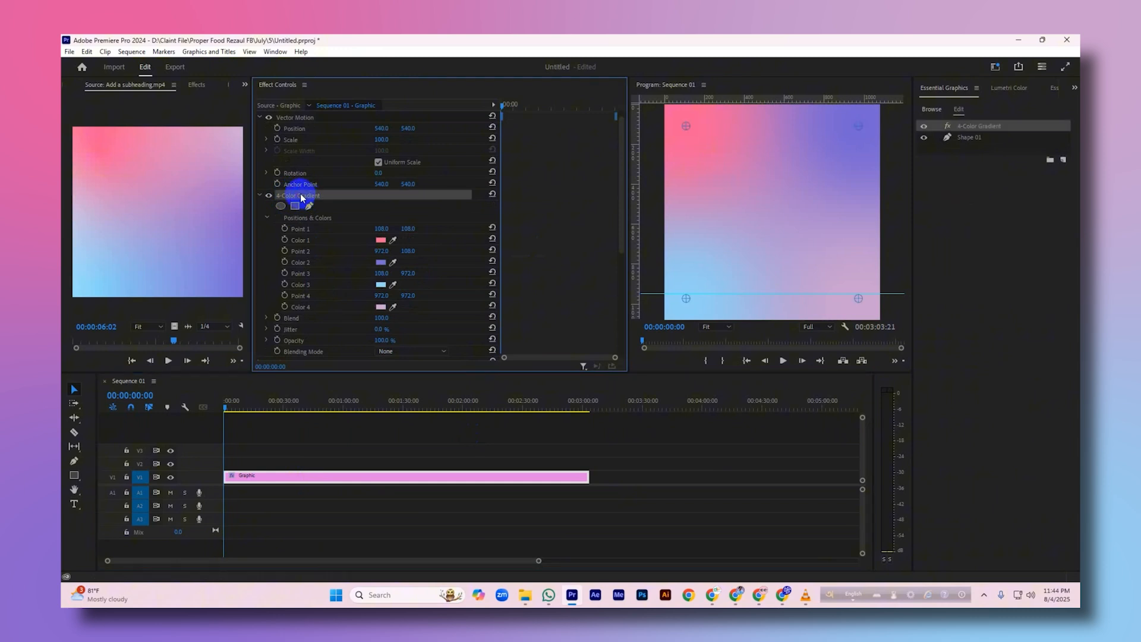
pyautogui.moveTo(686, 126); pyautogui.dragTo(688, 126)
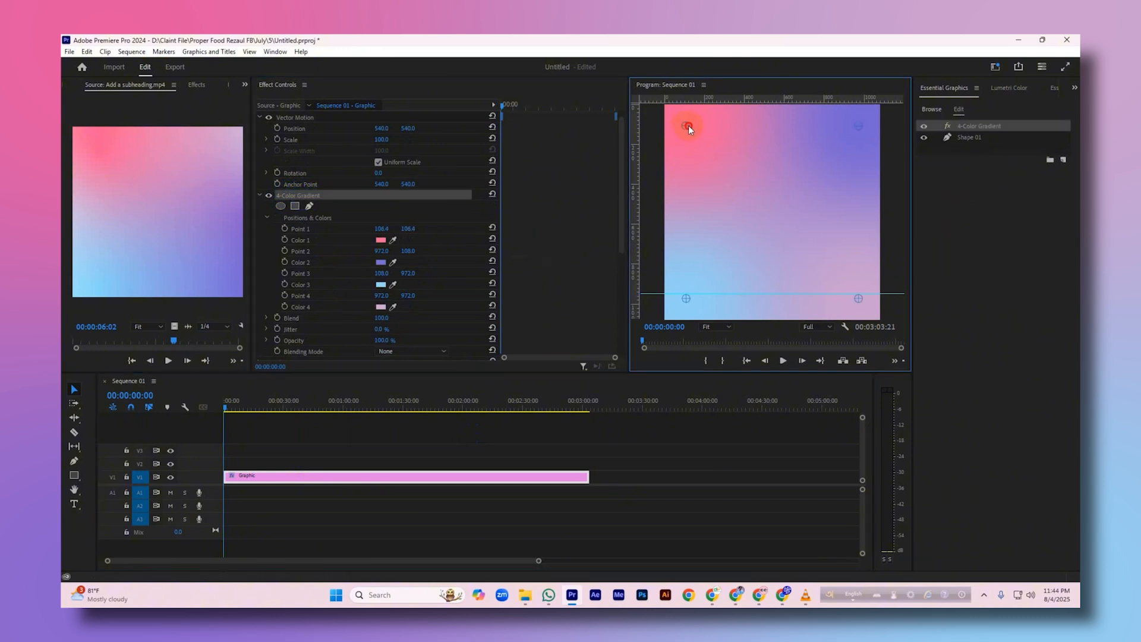
pyautogui.moveTo(861, 126); pyautogui.dragTo(844, 149)
pyautogui.moveTo(857, 304); pyautogui.dragTo(838, 277)
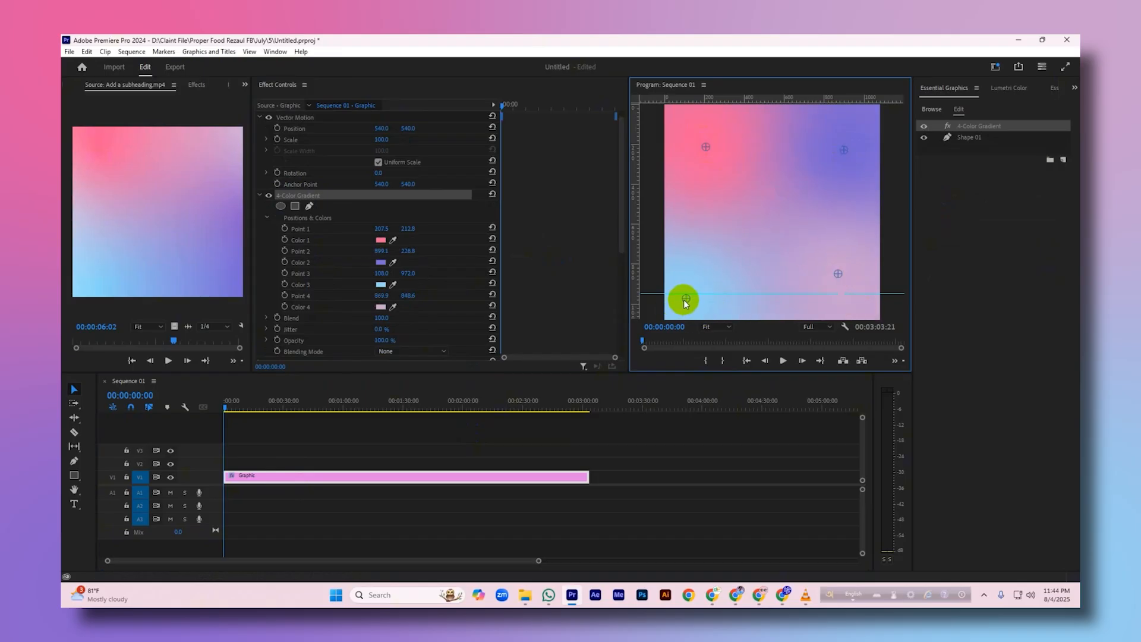
pyautogui.moveTo(693, 290); pyautogui.dragTo(714, 271)
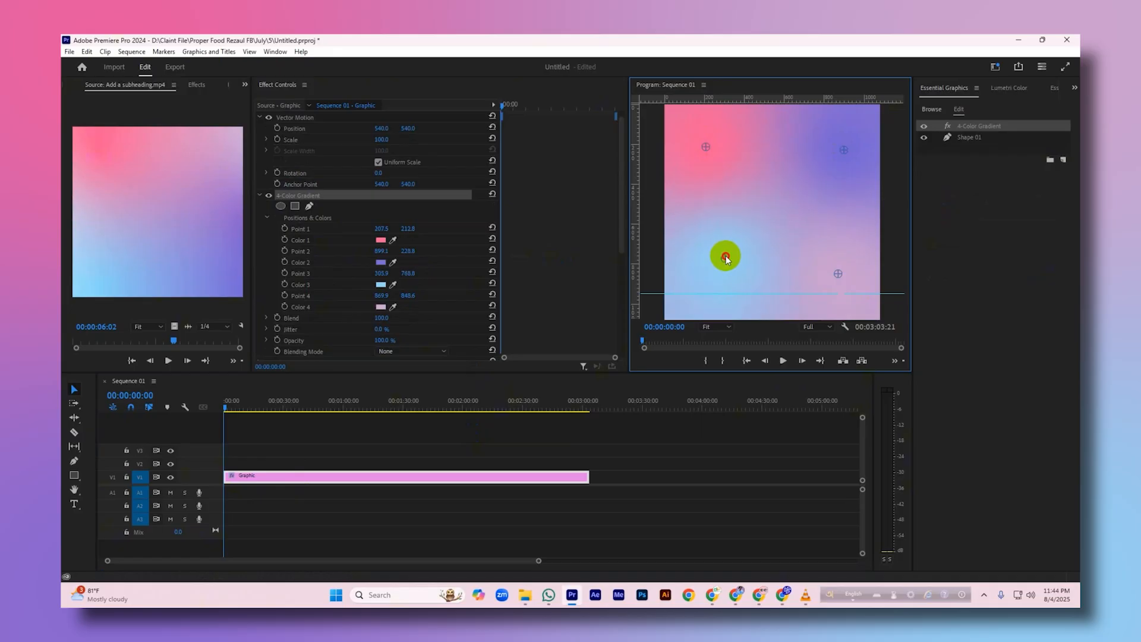
pyautogui.moveTo(840, 276)
pyautogui.mouseDown()
pyautogui.moveTo(795, 194)
pyautogui.moveTo(787, 229)
pyautogui.moveTo(827, 272)
pyautogui.mouseUp()
pyautogui.moveTo(844, 151); pyautogui.dragTo(831, 164)
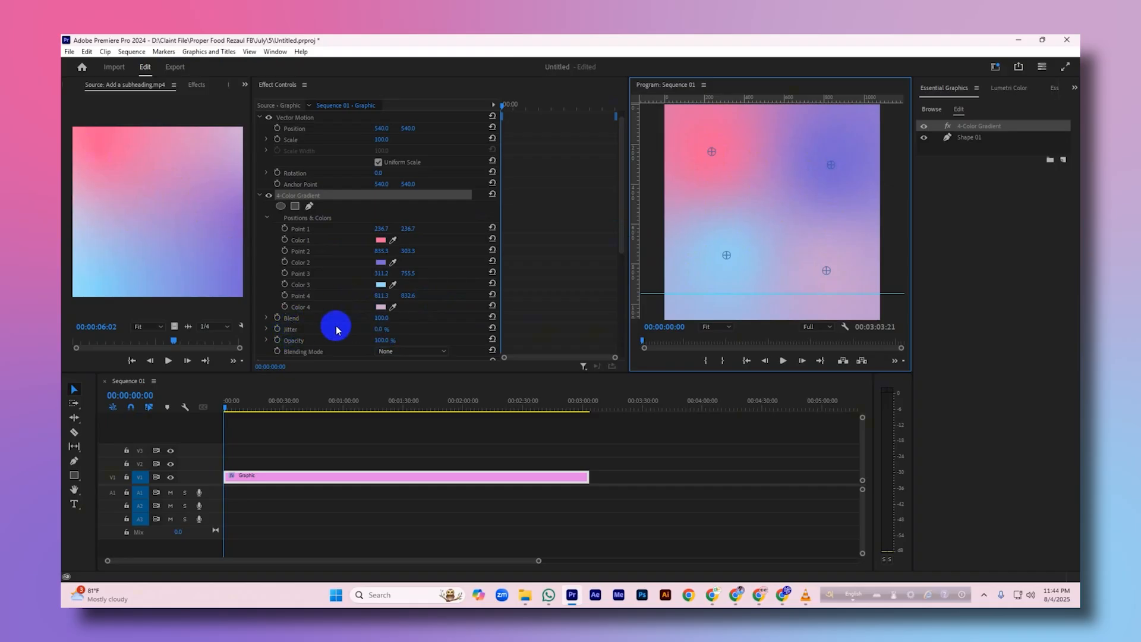
# Set the gradient's Blend to about 355 and Jitter to 29%, and preview the sequence from its start.
pyautogui.moveTo(382, 321); pyautogui.dragTo(443, 333)
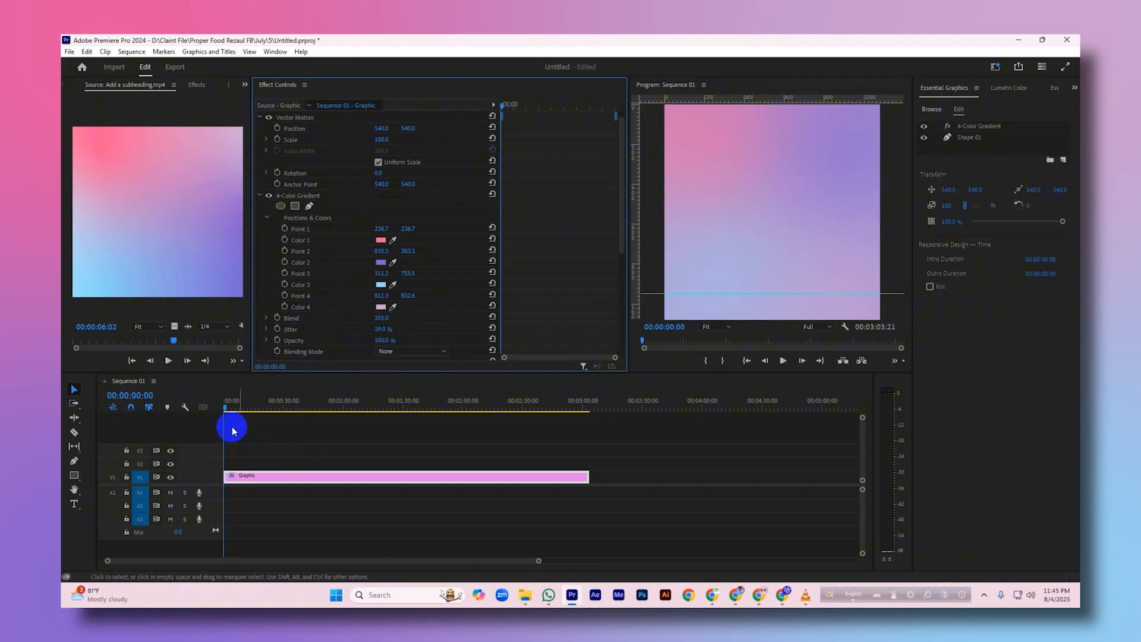
pyautogui.click(226, 408)
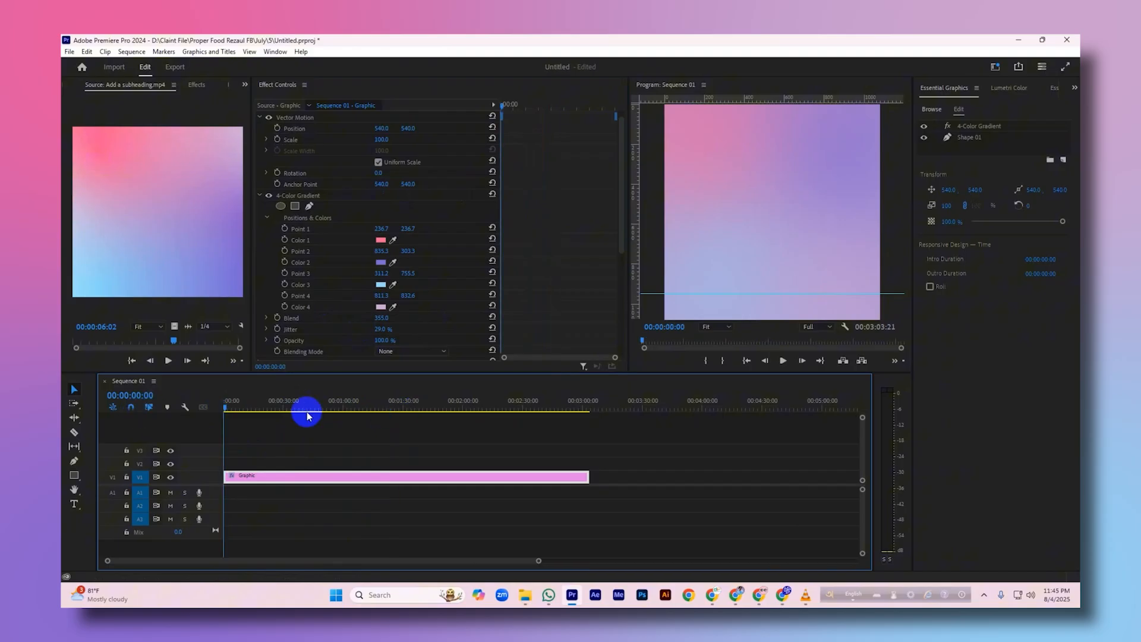
pyautogui.click(784, 360)
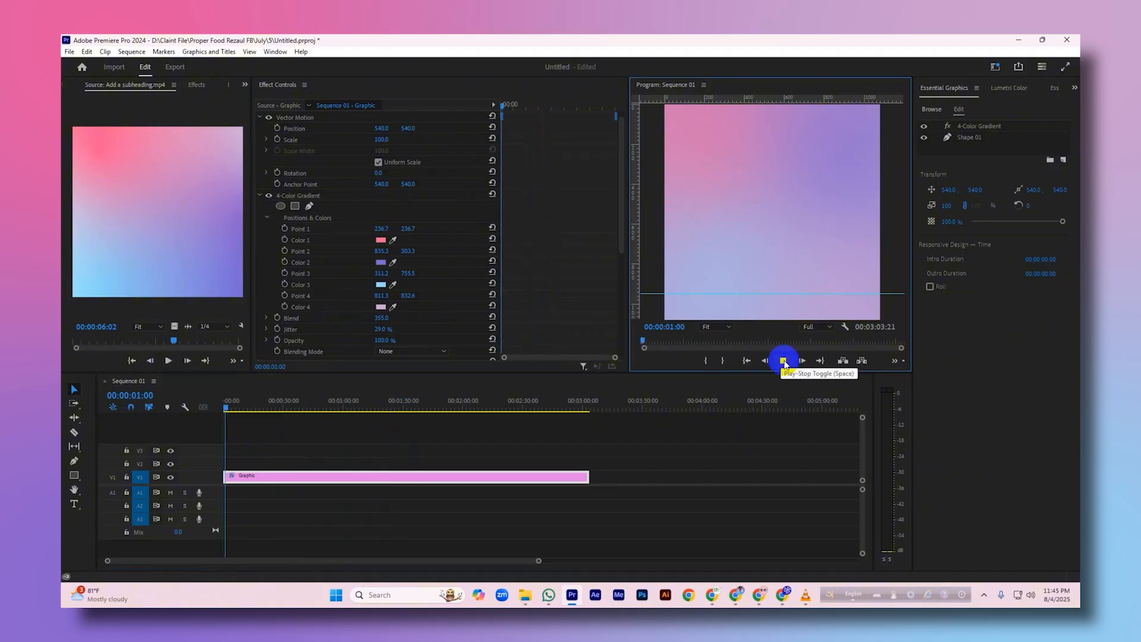
pyautogui.click(783, 360)
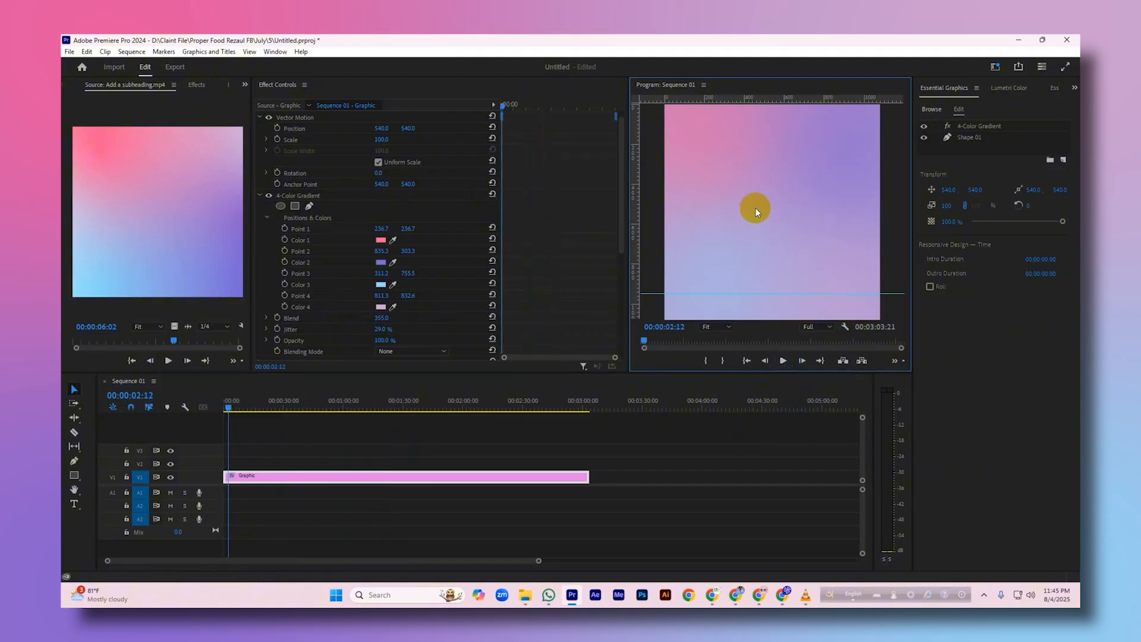
# Play the source gradient clip from near its beginning to examine how its colors move.
pyautogui.moveTo(172, 341); pyautogui.dragTo(75, 341)
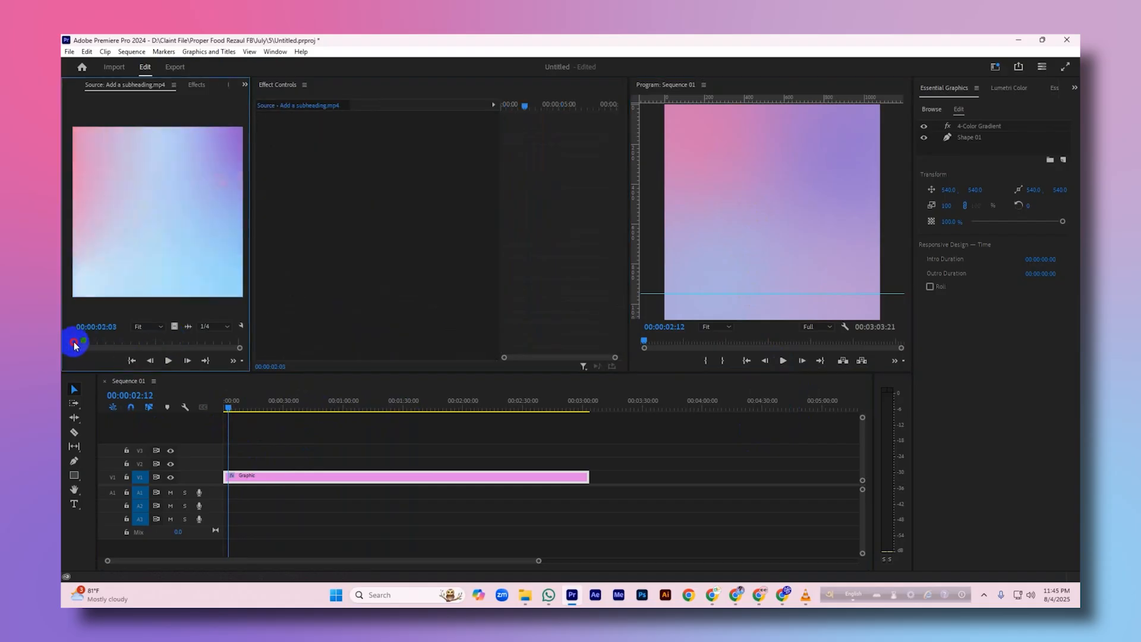
pyautogui.click(169, 361)
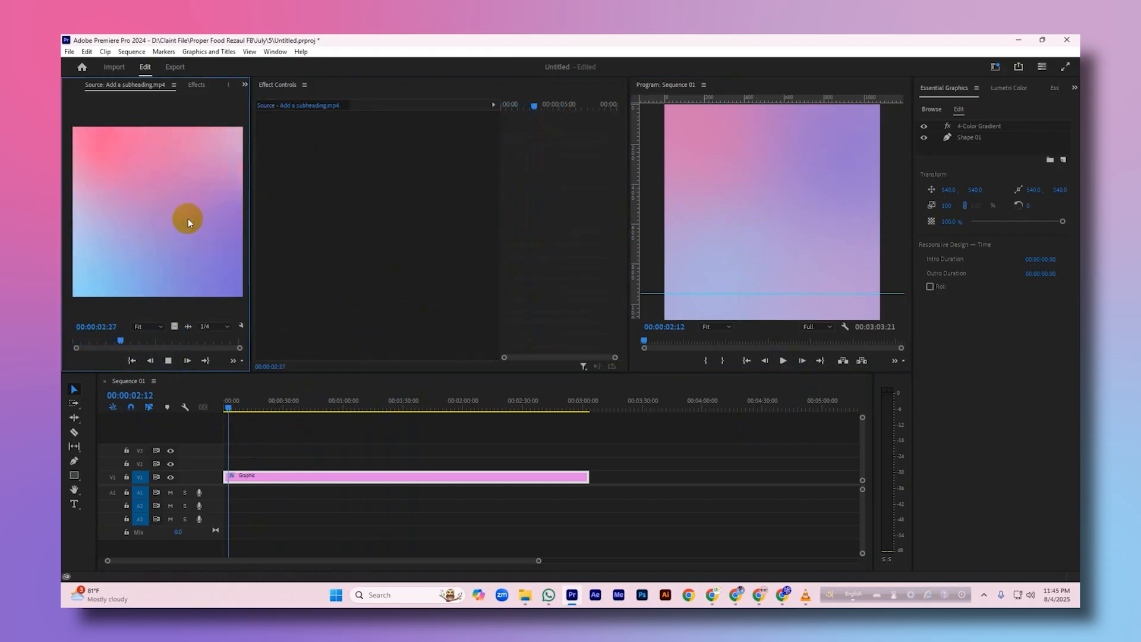
pyautogui.moveTo(142, 345); pyautogui.dragTo(82, 340)
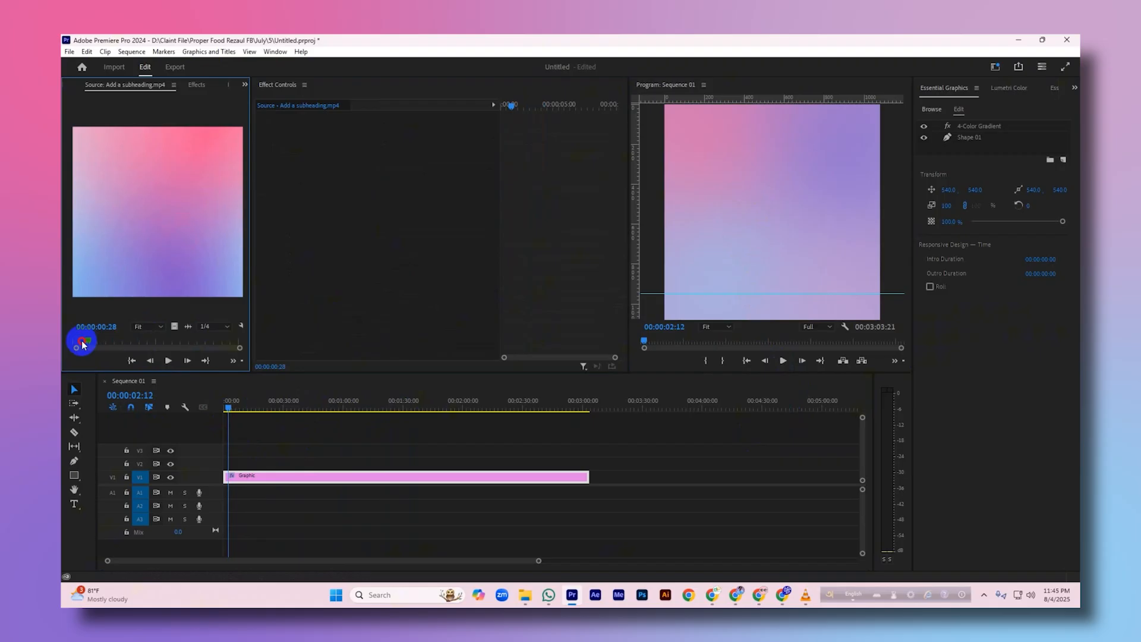
pyautogui.click(168, 361)
pyautogui.click(168, 362)
# Select the Graphic clip and enable keyframing for the 4-Color Gradient's Points 1 to 4 at the start of the sequence.
pyautogui.click(285, 455)
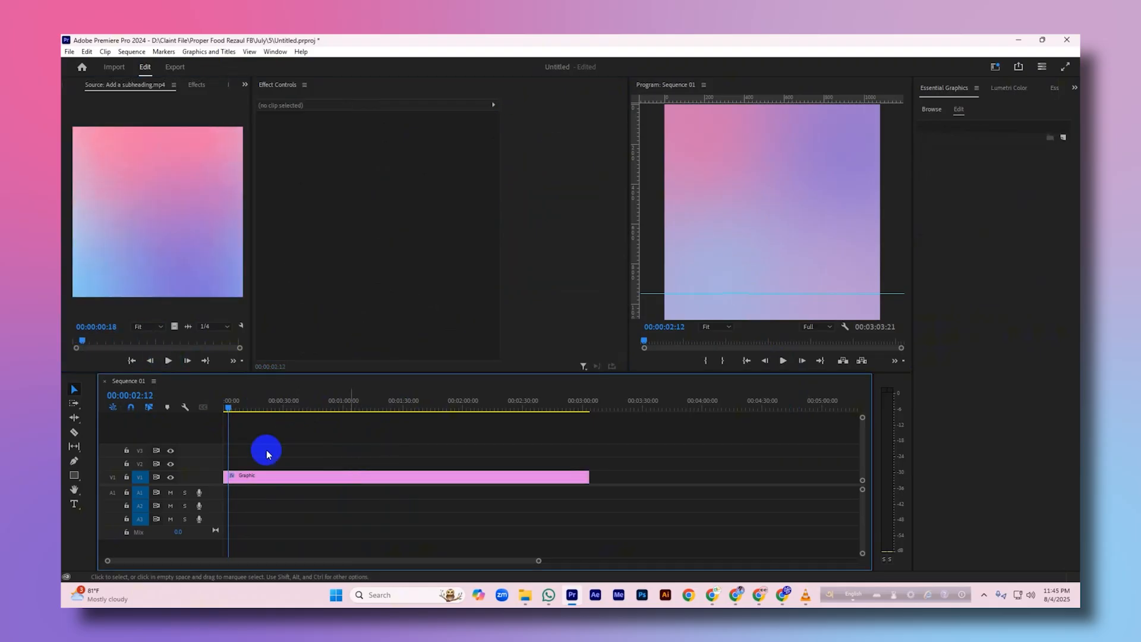
pyautogui.moveTo(228, 407); pyautogui.dragTo(189, 404)
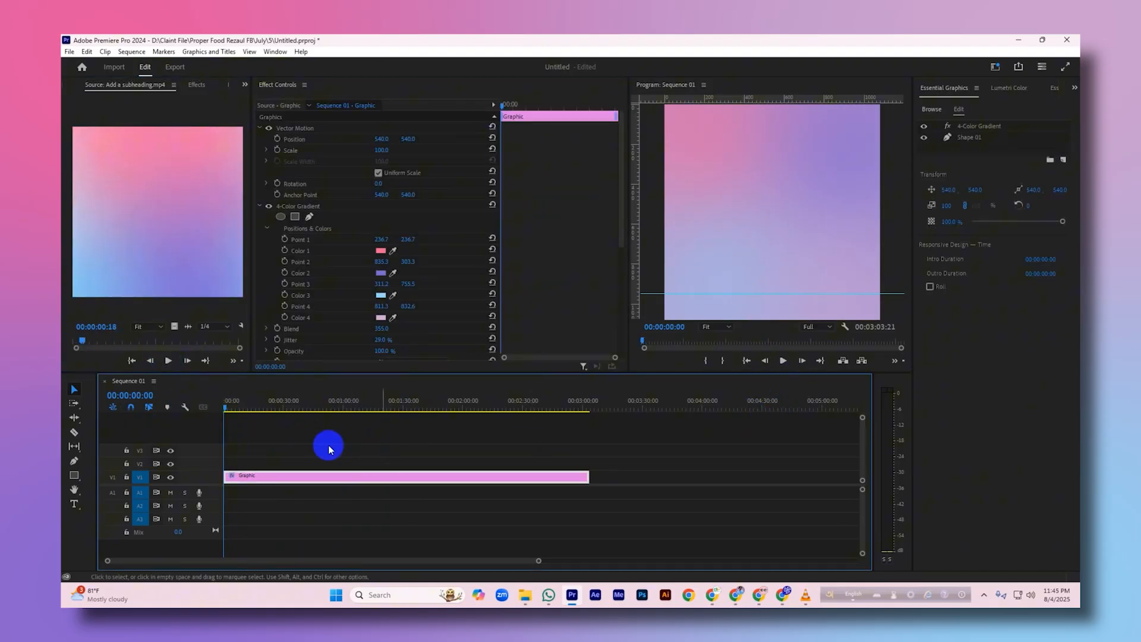
pyautogui.click(290, 454)
pyautogui.click(291, 476)
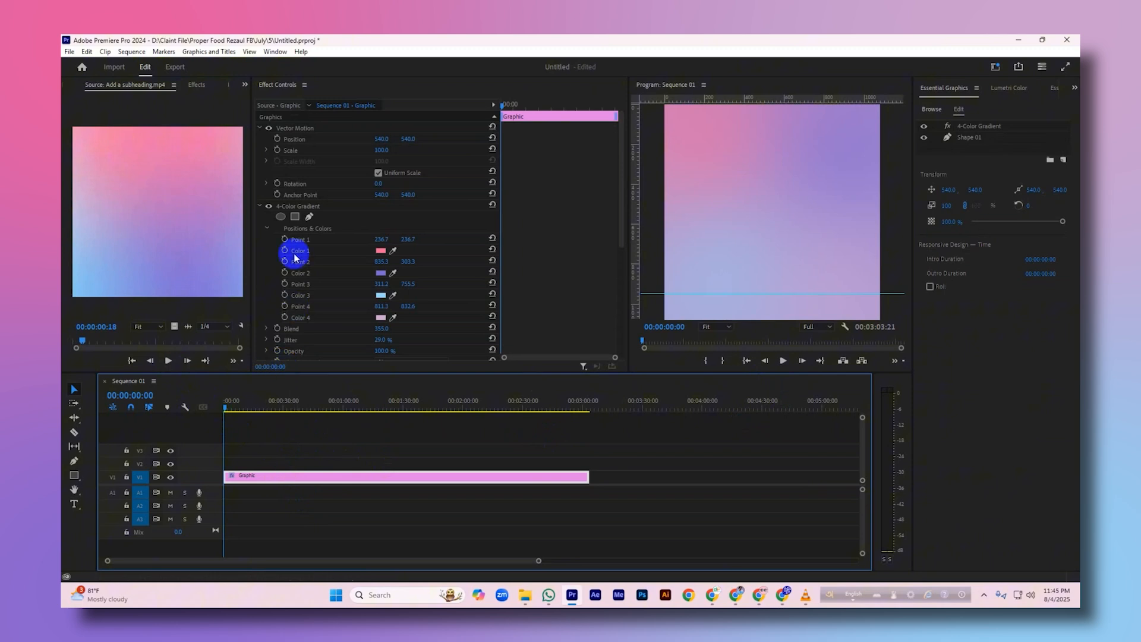
pyautogui.scroll(-1, 312, 274)
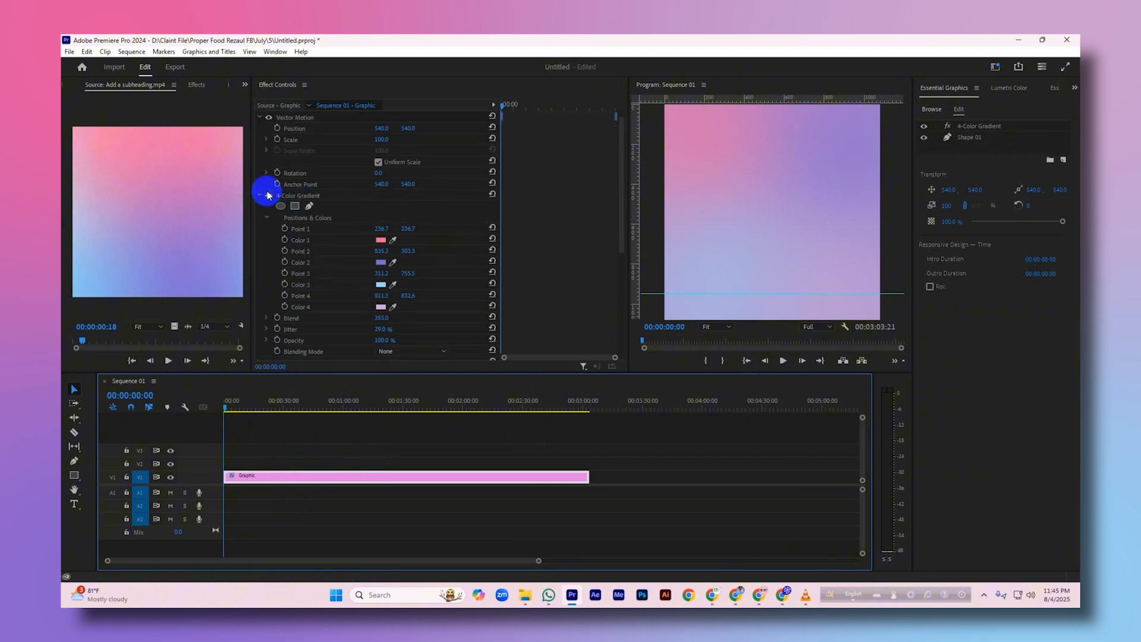
pyautogui.click(298, 196)
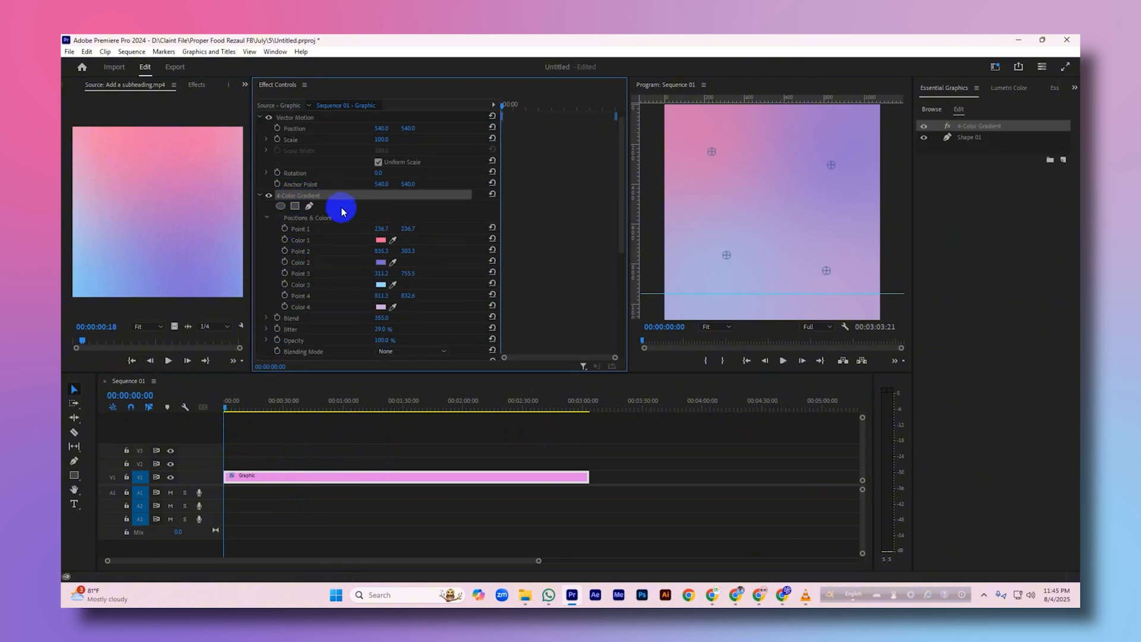
pyautogui.click(285, 229)
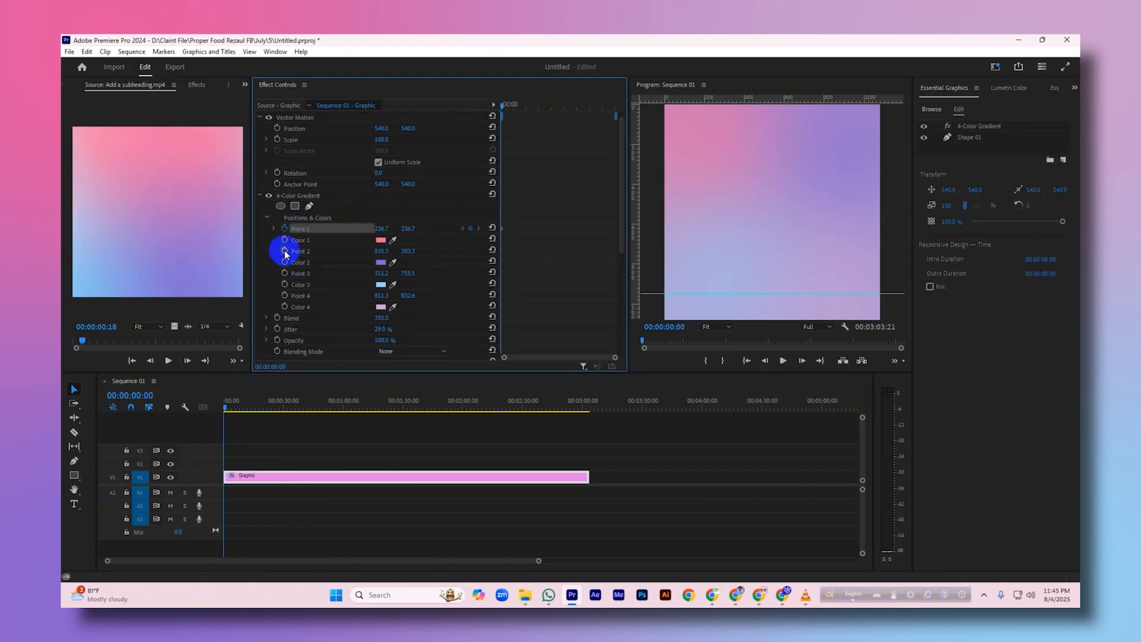
pyautogui.click(285, 252)
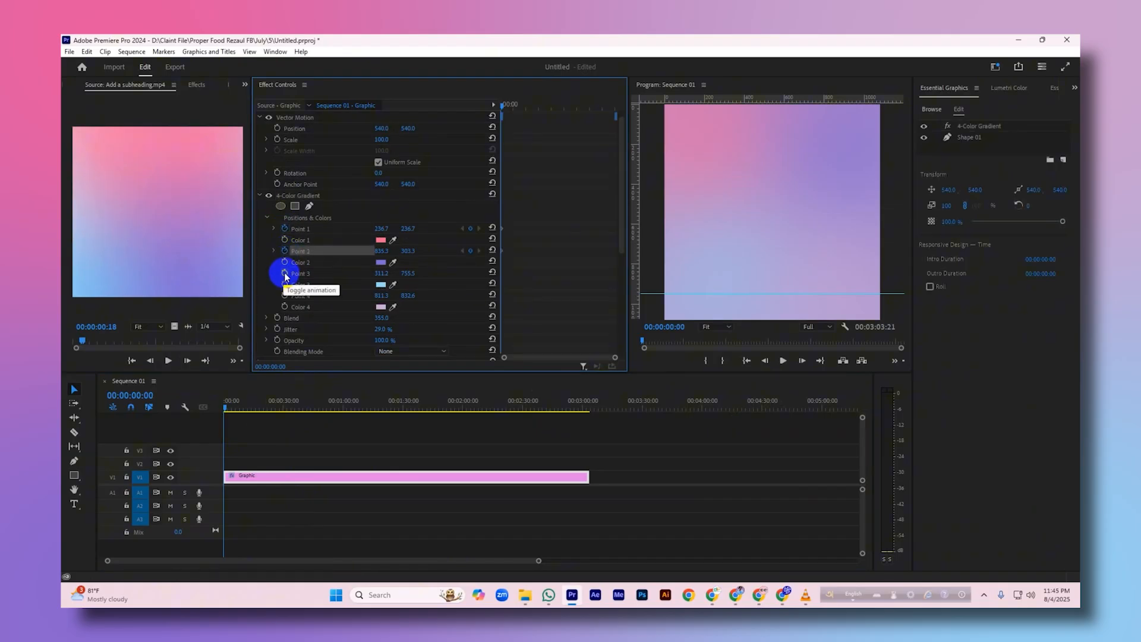
pyautogui.click(286, 274)
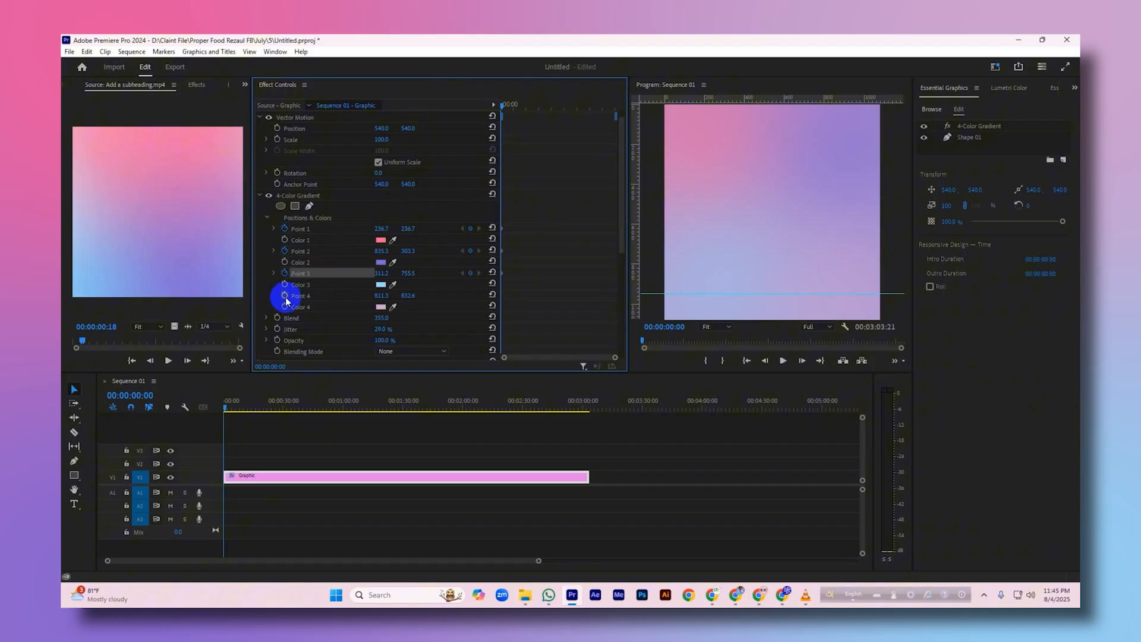
pyautogui.click(284, 296)
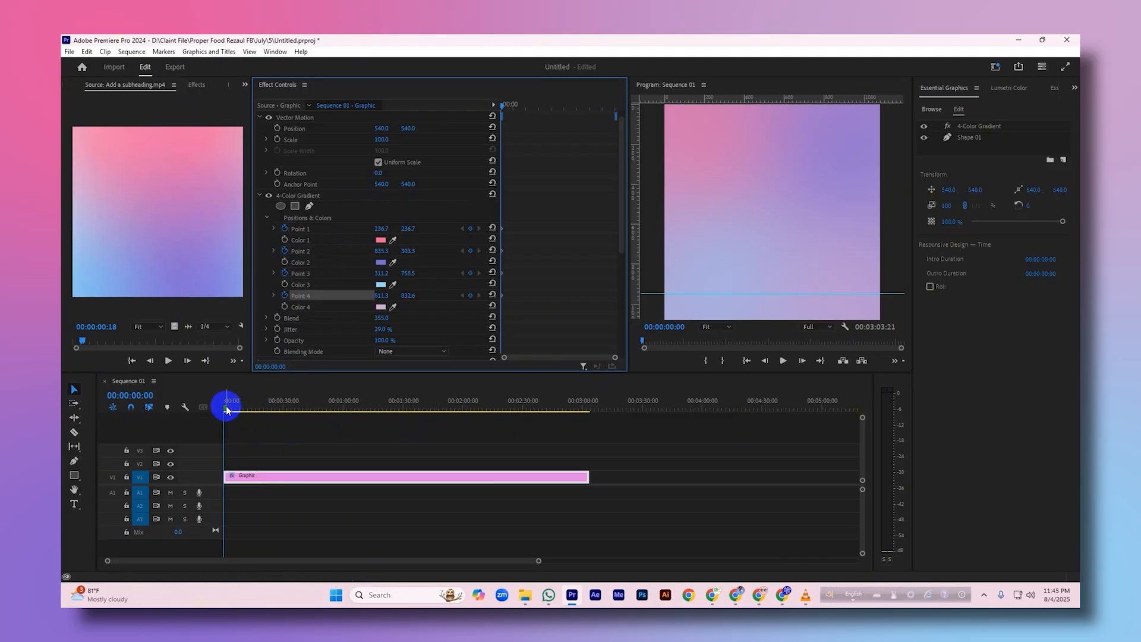
# At 00:00:59:08, move the gradient points to about 806, 766 (Point 1), 239, 551 (Point 2), 200, 168 (Point 3) and 569, 420 (Point 4).
pyautogui.moveTo(226, 409); pyautogui.dragTo(346, 394)
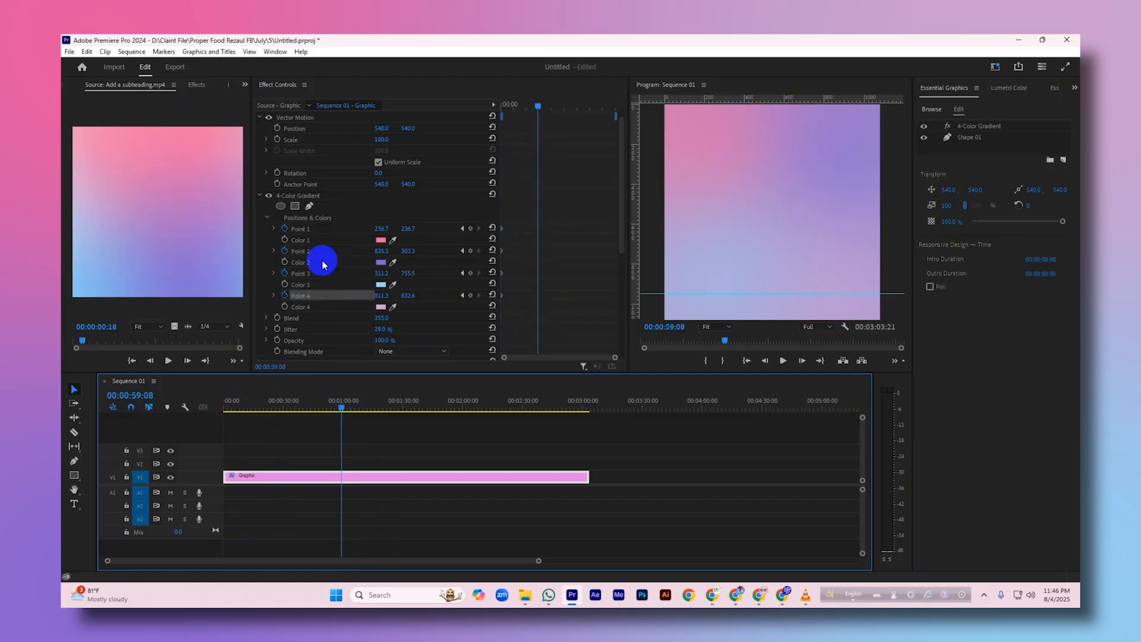
pyautogui.click(291, 196)
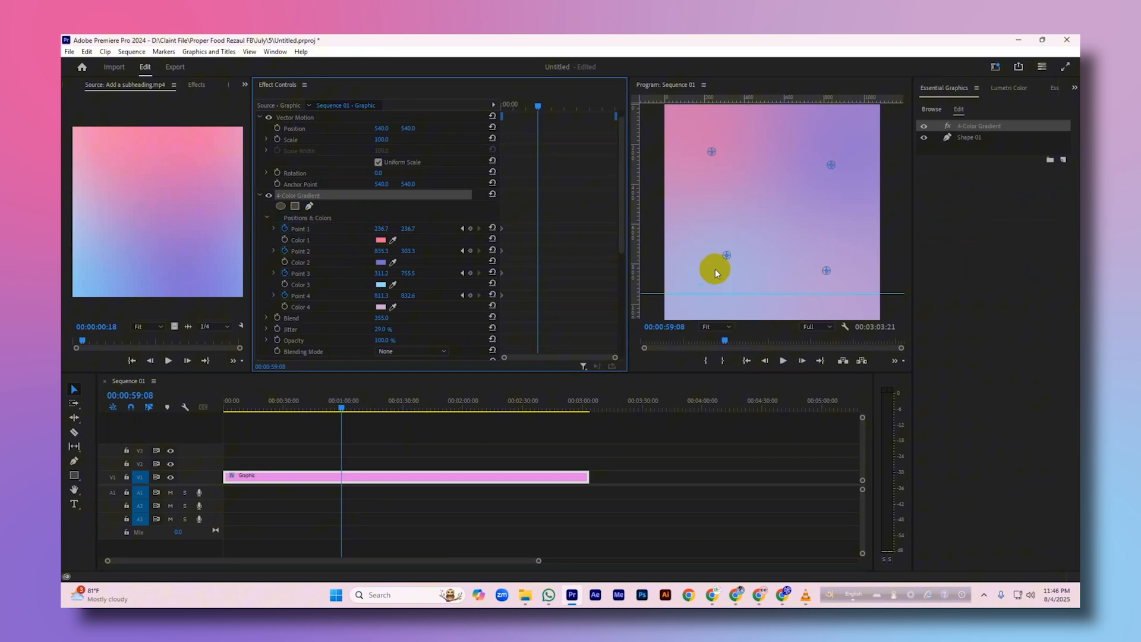
pyautogui.moveTo(826, 271); pyautogui.dragTo(712, 214)
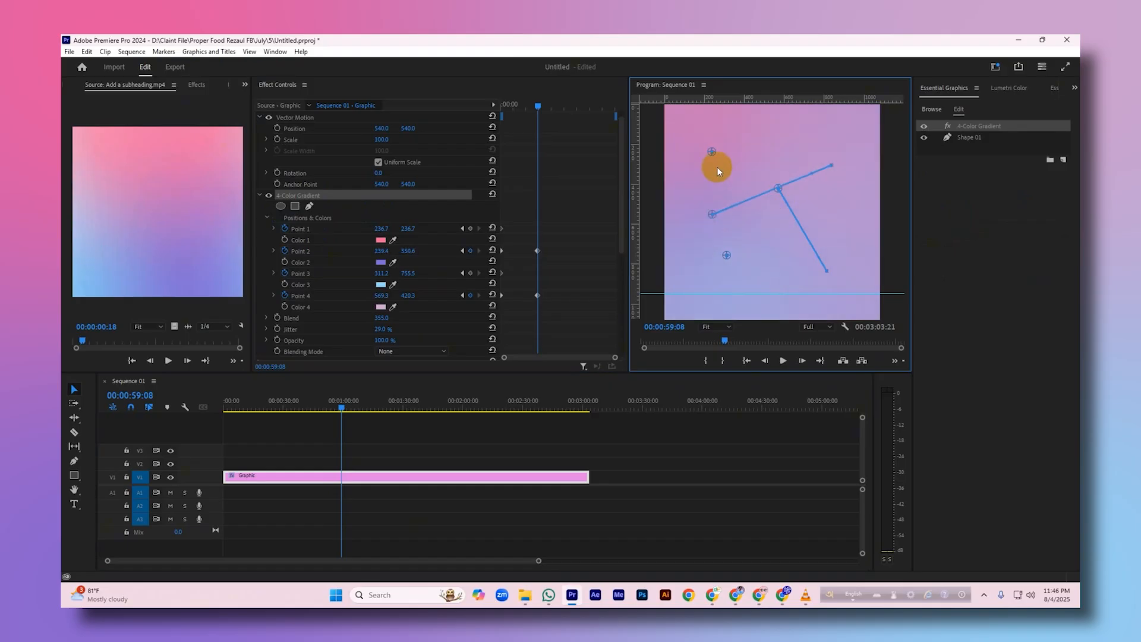
pyautogui.moveTo(713, 154); pyautogui.dragTo(825, 257)
pyautogui.moveTo(725, 255); pyautogui.dragTo(705, 139)
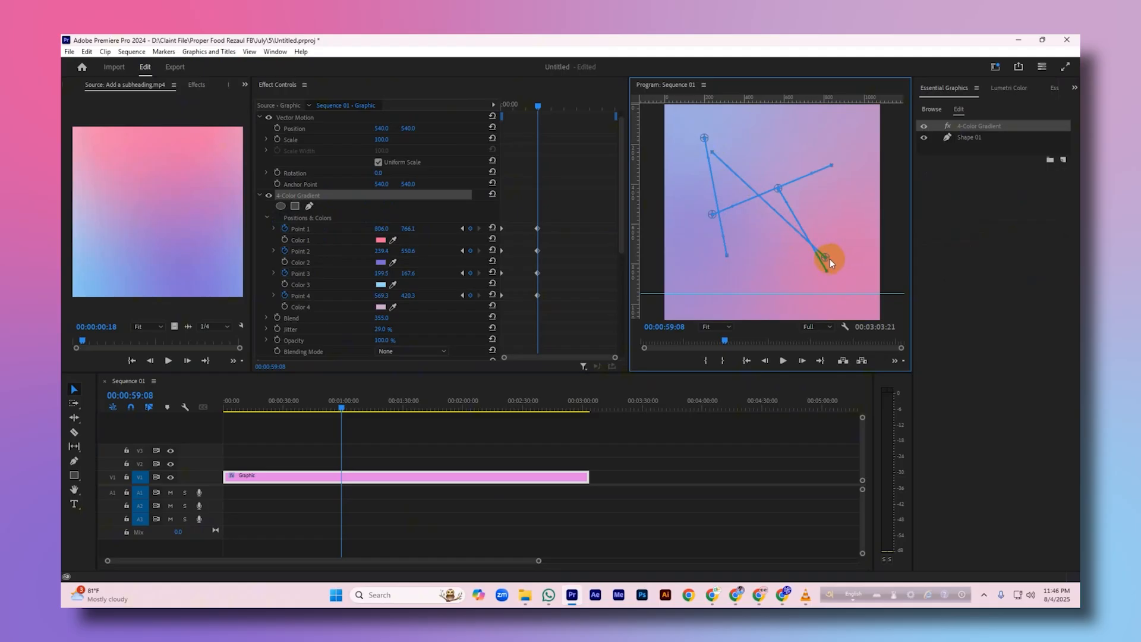
# Adjust the 00:00:59:08 positions: Point 1 near the centre, Point 2 about 197, 822, Point 3 near the upper edge and Point 4 near the left edge.
pyautogui.moveTo(824, 257); pyautogui.dragTo(838, 187)
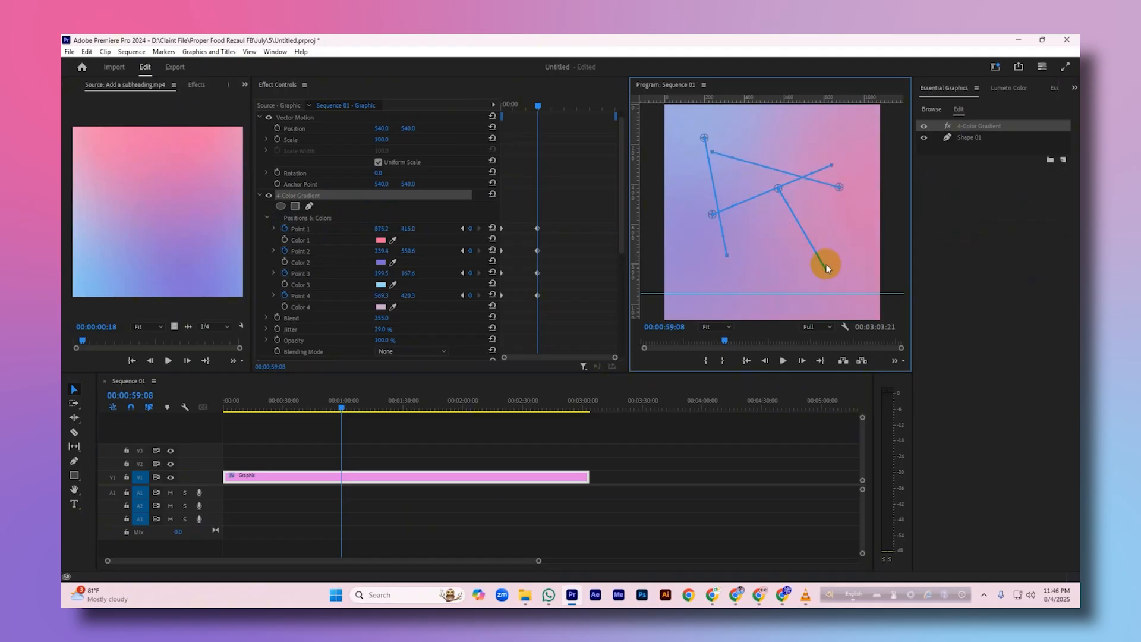
pyautogui.moveTo(713, 217); pyautogui.dragTo(704, 268)
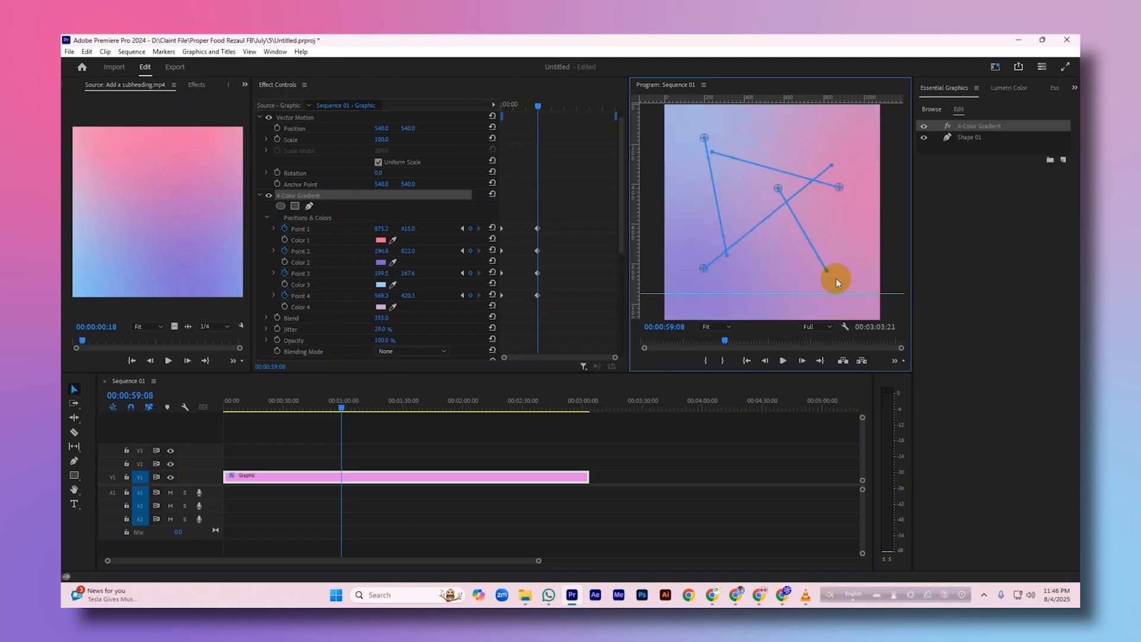
pyautogui.moveTo(735, 186); pyautogui.dragTo(698, 190)
pyautogui.moveTo(705, 138); pyautogui.dragTo(743, 137)
pyautogui.moveTo(838, 187); pyautogui.dragTo(773, 198)
# Return to the sequence start and examine the motion paths of the 4-Color Gradient's points over a short preview.
pyautogui.moveTo(343, 408); pyautogui.dragTo(208, 398)
pyautogui.click(502, 453)
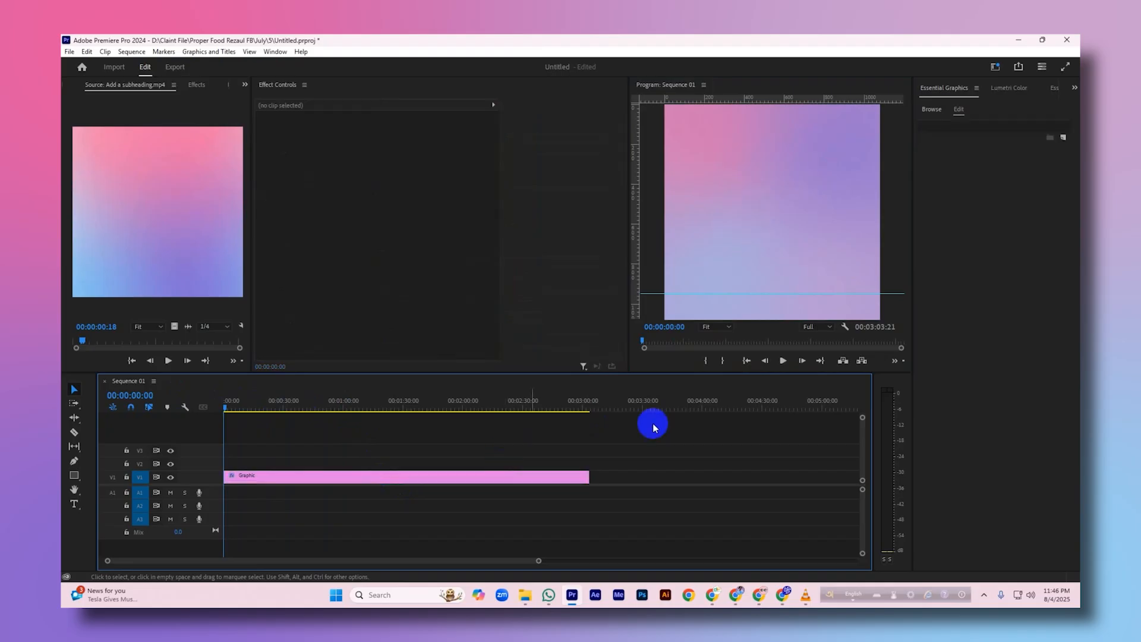
pyautogui.click(403, 477)
pyautogui.click(269, 351)
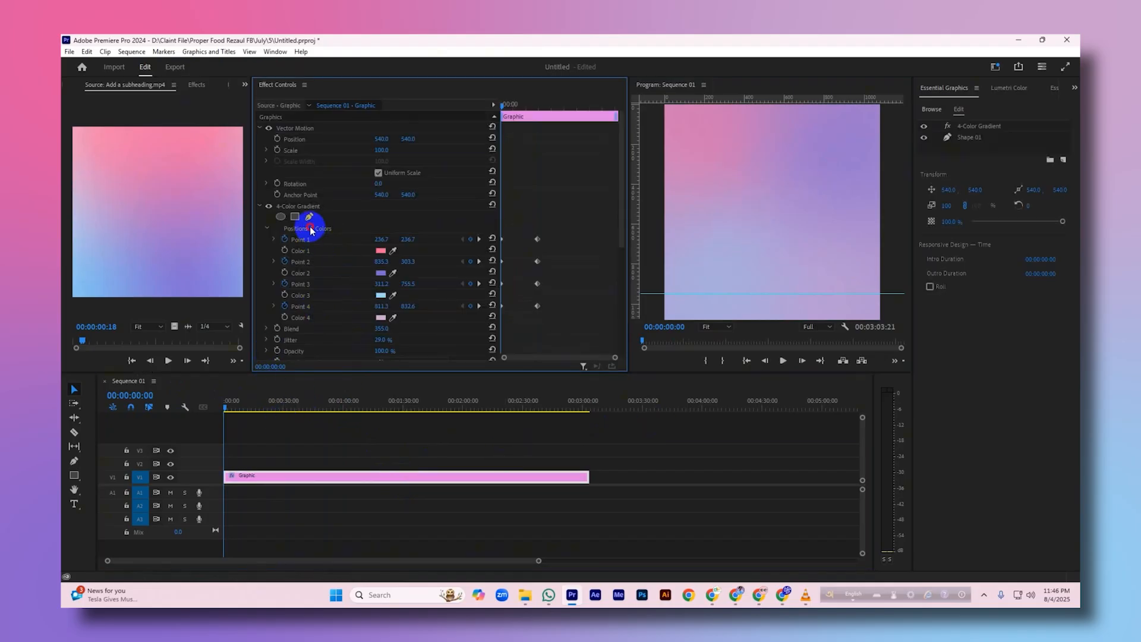
pyautogui.click(300, 207)
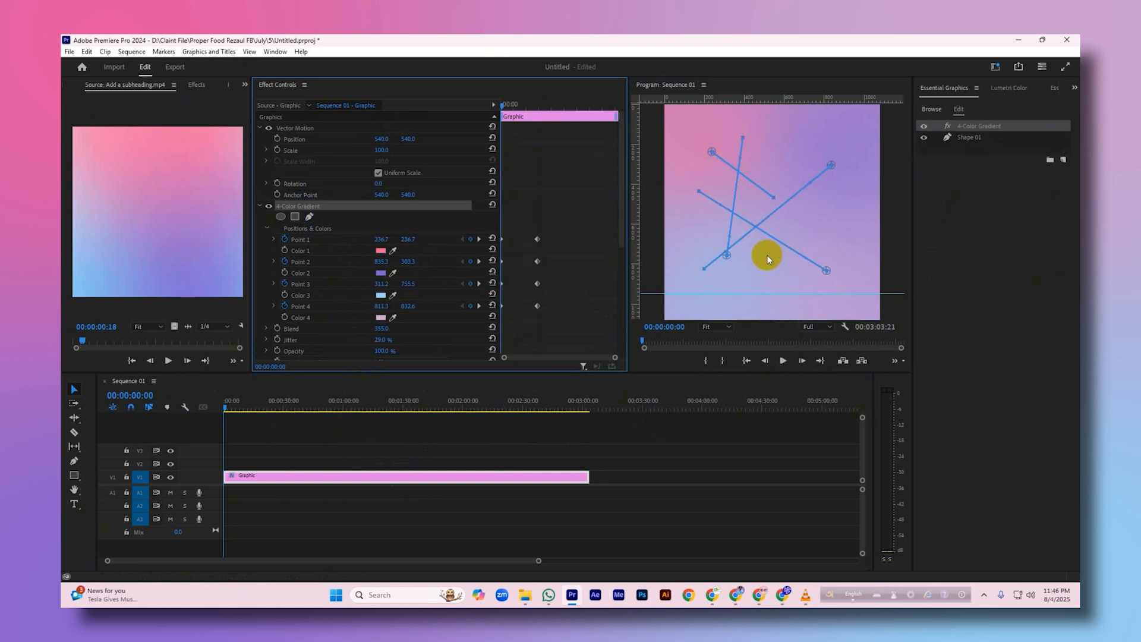
pyautogui.moveTo(225, 408); pyautogui.dragTo(205, 398)
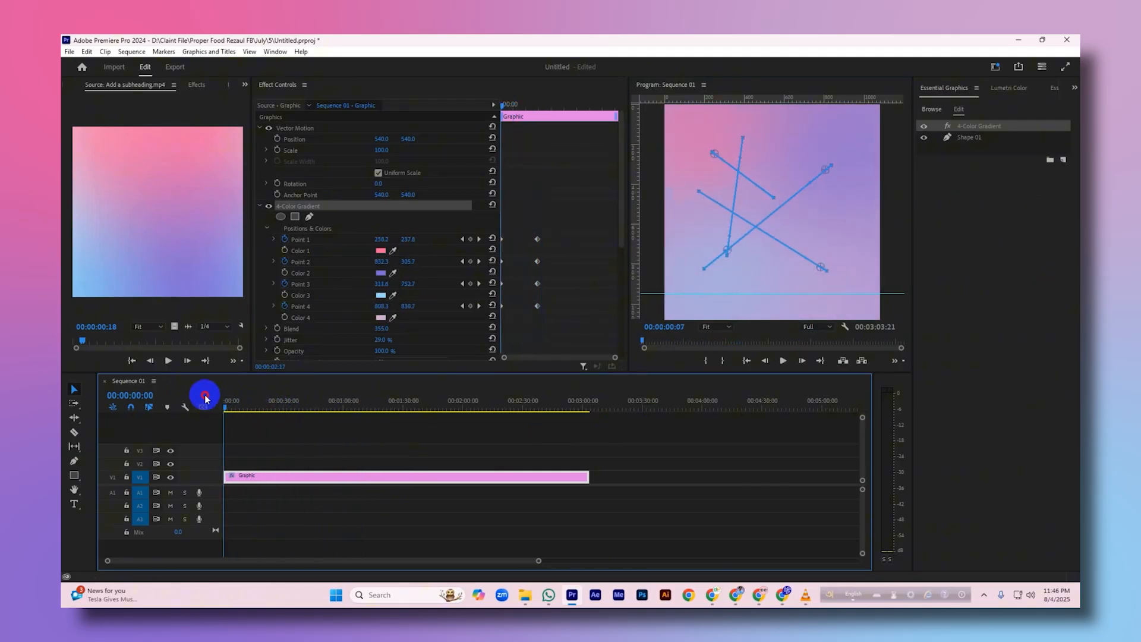
# Enlarge the Program monitor and preview the gradient animation from the start of the sequence.
pyautogui.click(656, 498)
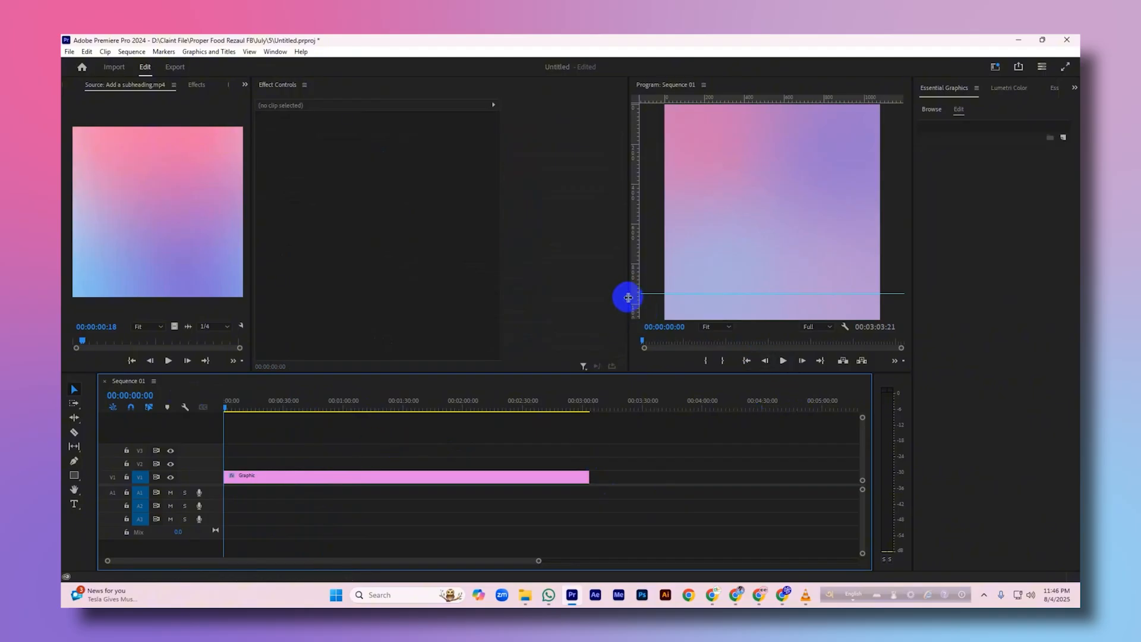
pyautogui.moveTo(629, 297); pyautogui.dragTo(518, 298)
pyautogui.moveTo(713, 374); pyautogui.dragTo(694, 417)
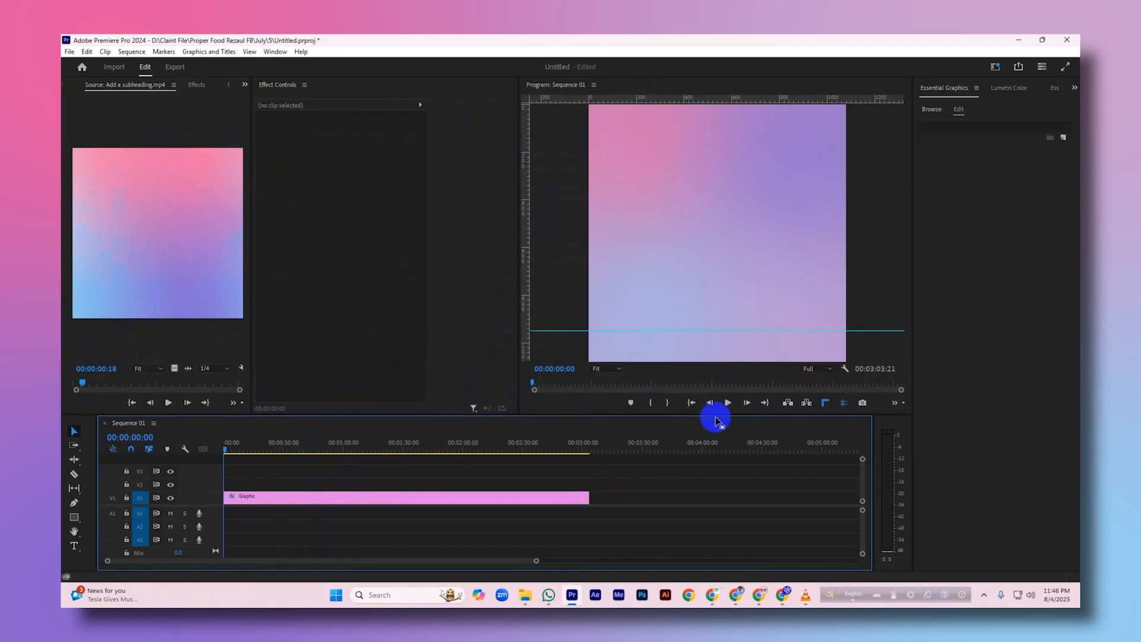
pyautogui.click(728, 404)
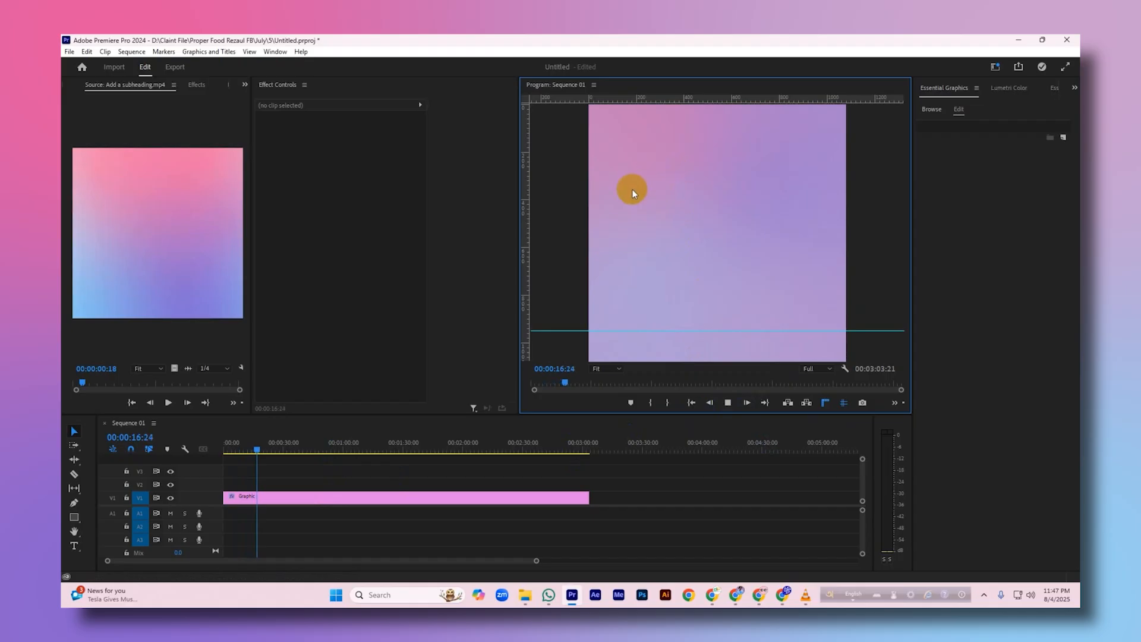
pyautogui.click(728, 404)
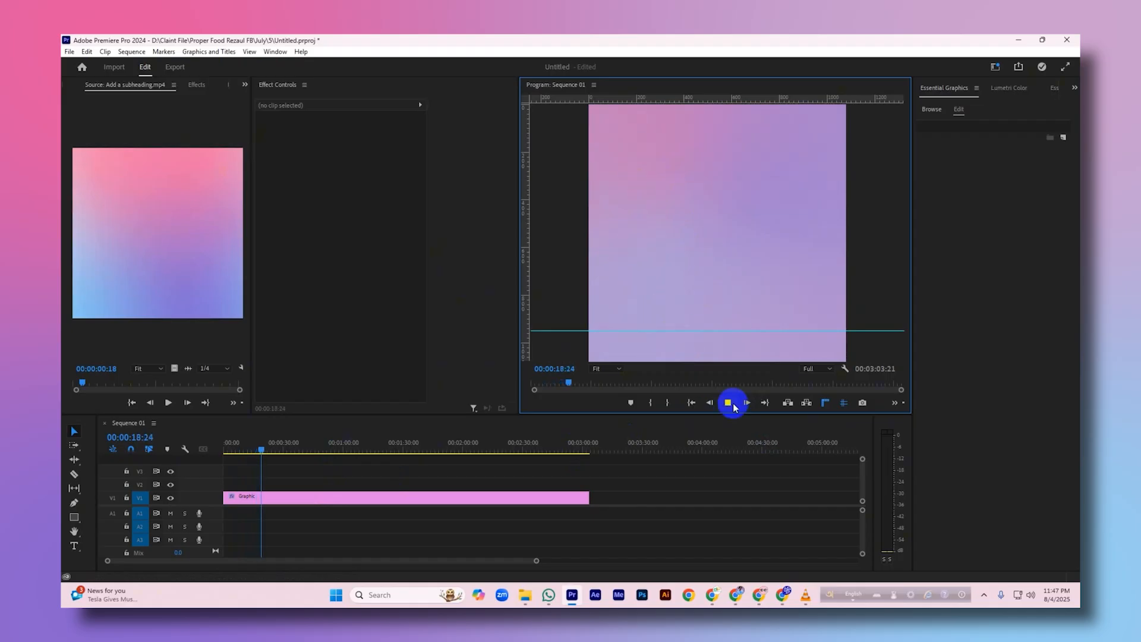
# Move the second keyframes of all four points much closer to the clip's start and preview the faster animation from the beginning.
pyautogui.click(372, 492)
pyautogui.moveTo(461, 333); pyautogui.dragTo(440, 236)
pyautogui.click(429, 105)
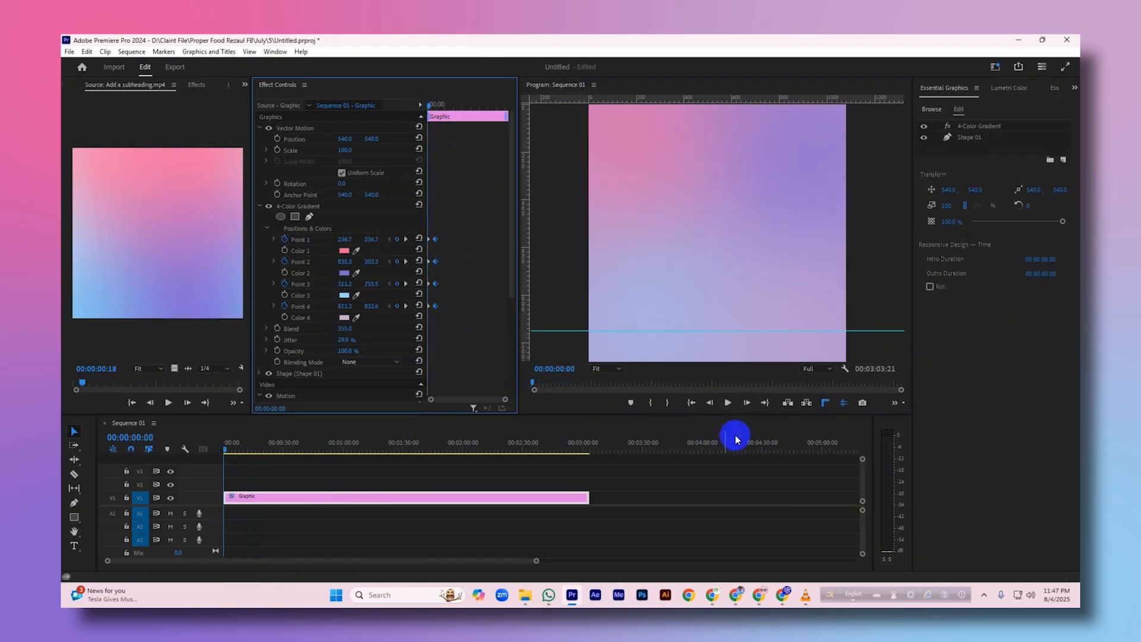
pyautogui.click(728, 403)
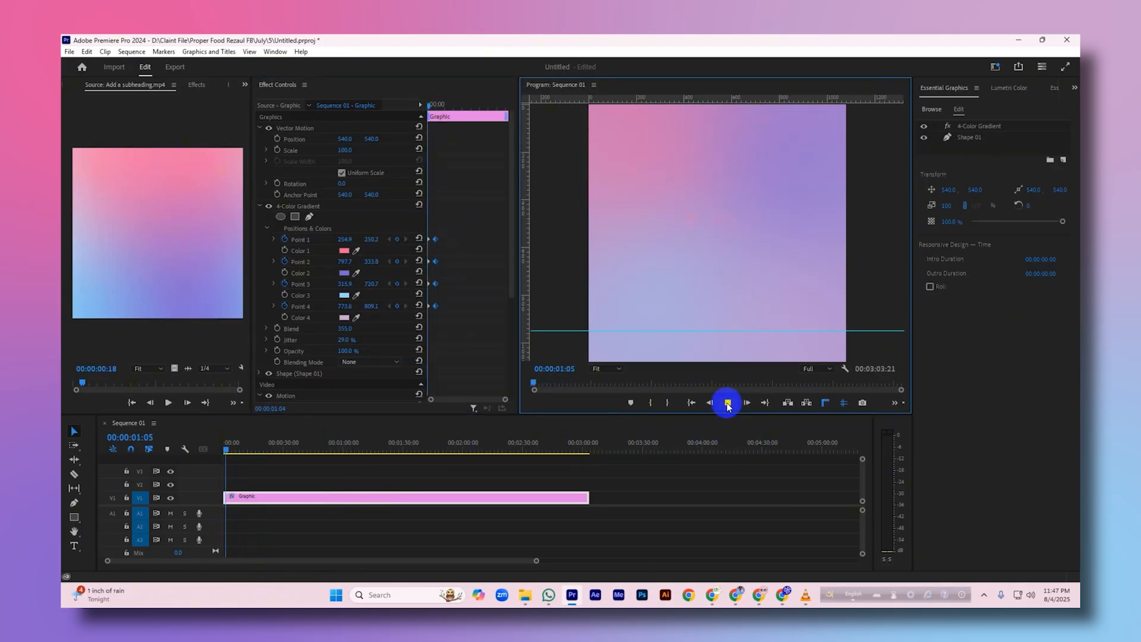
pyautogui.click(728, 403)
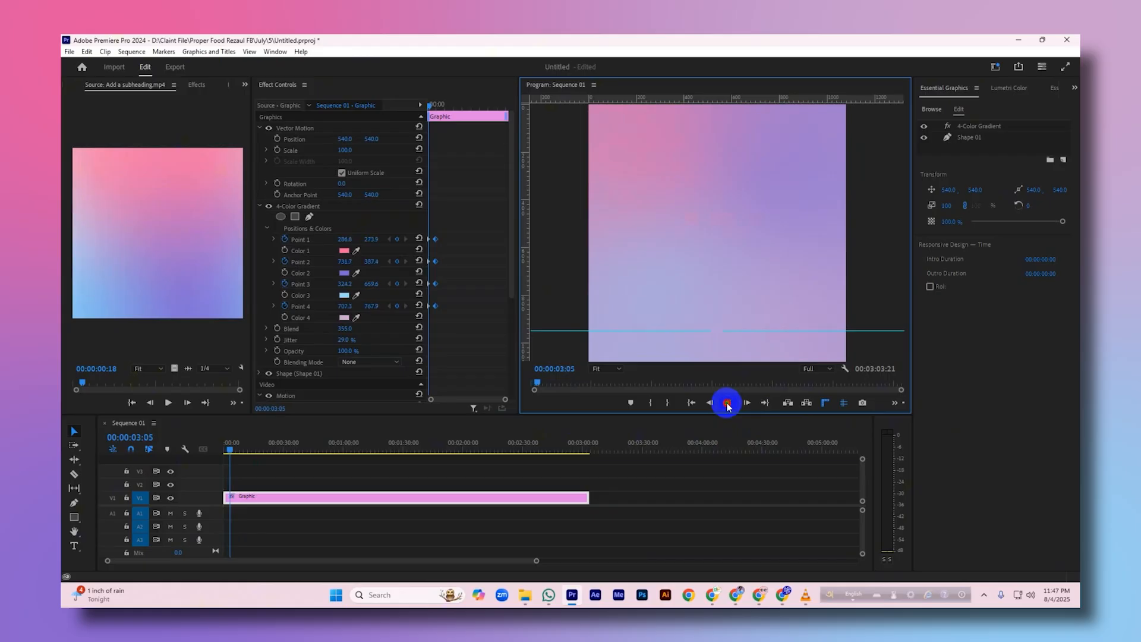
# Move the second keyframes of Points 1 to 4 earlier again, to just before 10 seconds.
pyautogui.moveTo(505, 402); pyautogui.dragTo(478, 400)
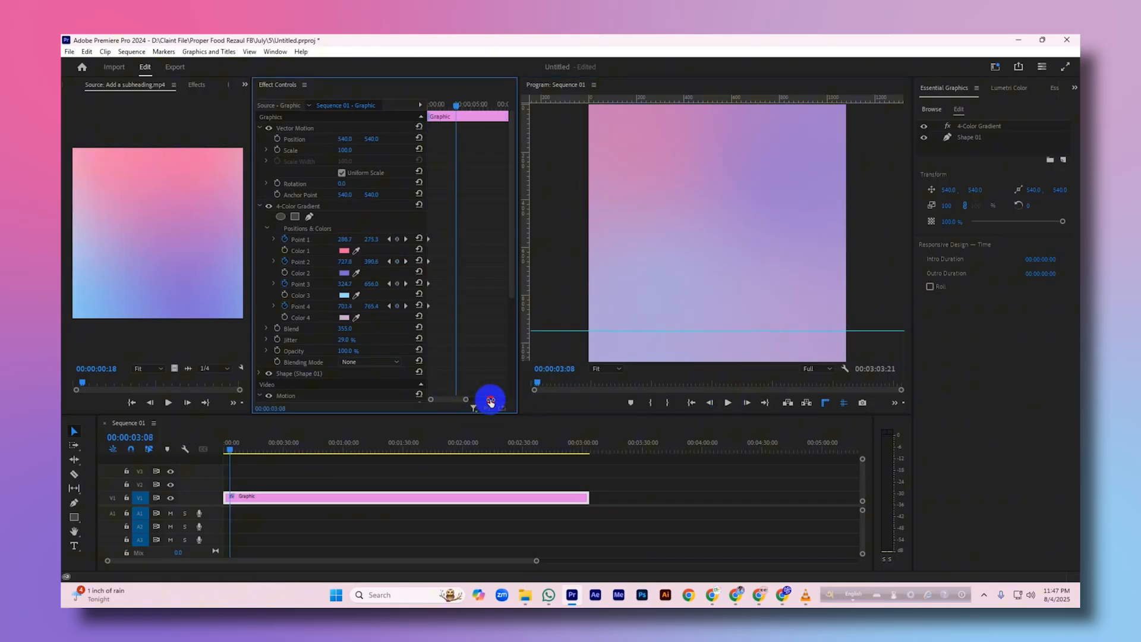
pyautogui.moveTo(471, 237); pyautogui.dragTo(452, 239)
pyautogui.click(479, 352)
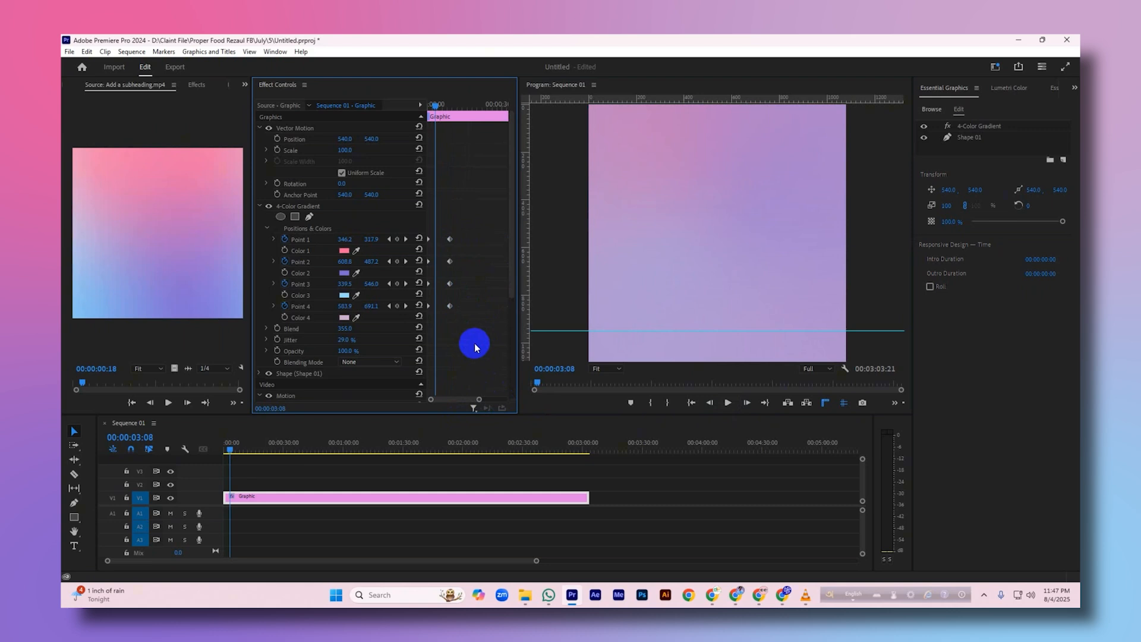
# Reselect the Graphic clip, zoom in on its keyframe timeline and select the second keyframes of all four points.
pyautogui.click(393, 543)
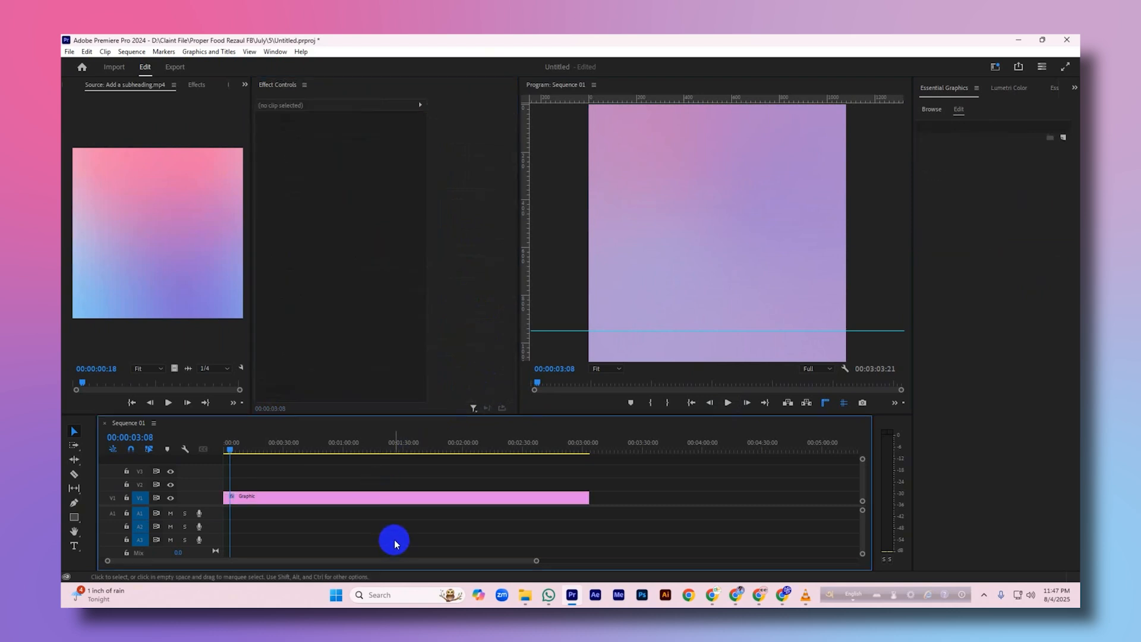
pyautogui.click(381, 499)
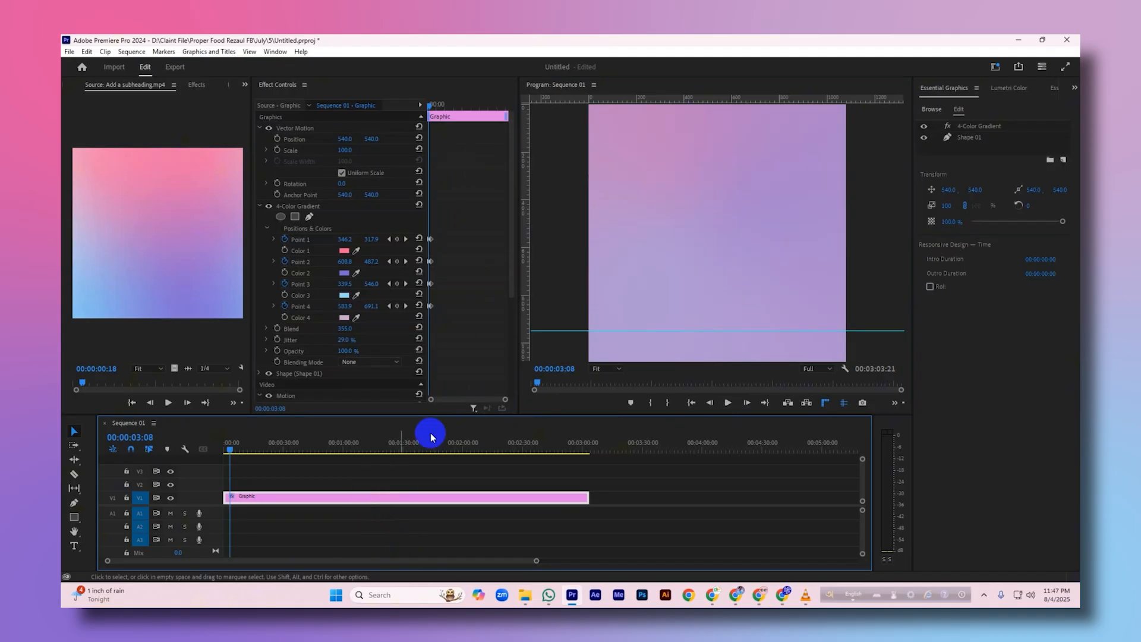
pyautogui.moveTo(506, 399); pyautogui.dragTo(472, 399)
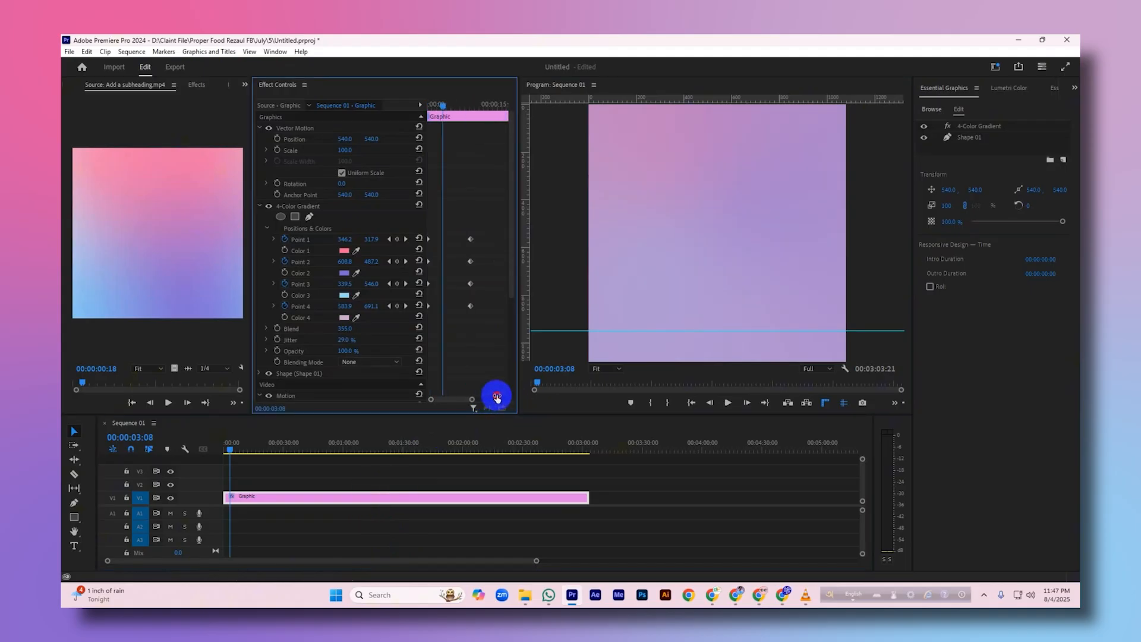
pyautogui.moveTo(487, 343)
pyautogui.mouseDown()
pyautogui.moveTo(453, 268)
pyautogui.moveTo(449, 216)
pyautogui.moveTo(479, 343)
pyautogui.mouseUp()
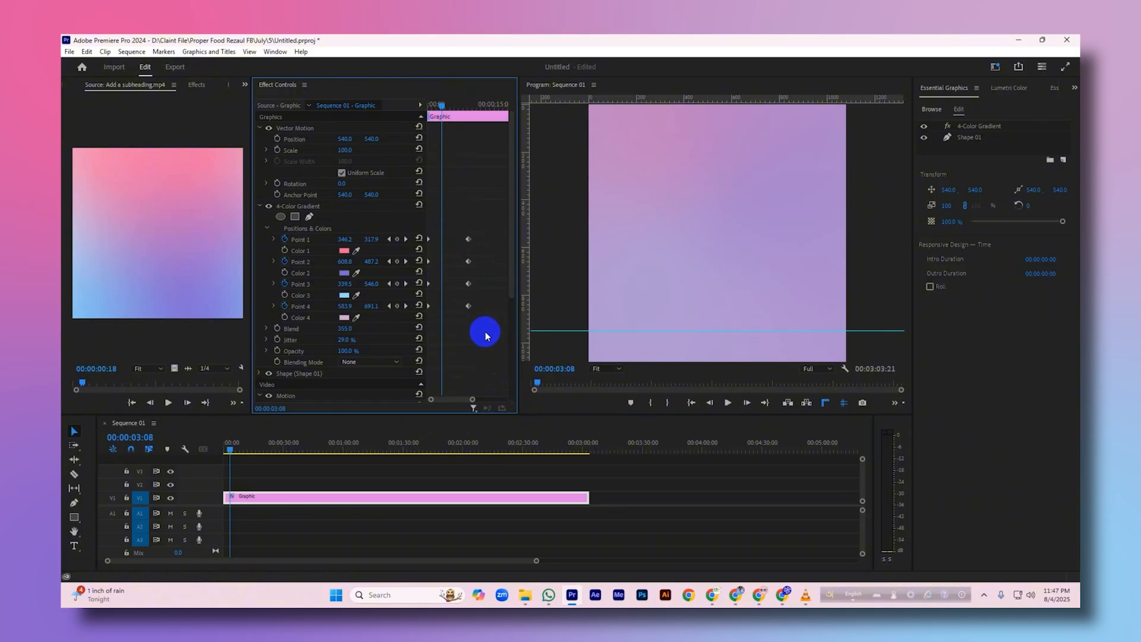
pyautogui.moveTo(486, 332); pyautogui.dragTo(456, 237)
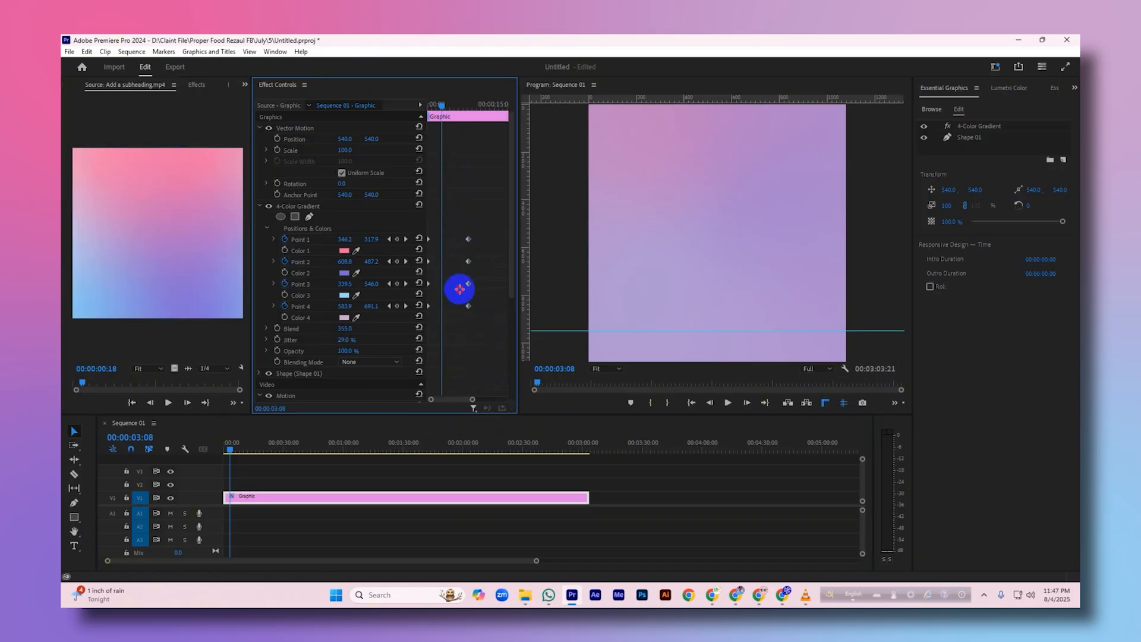